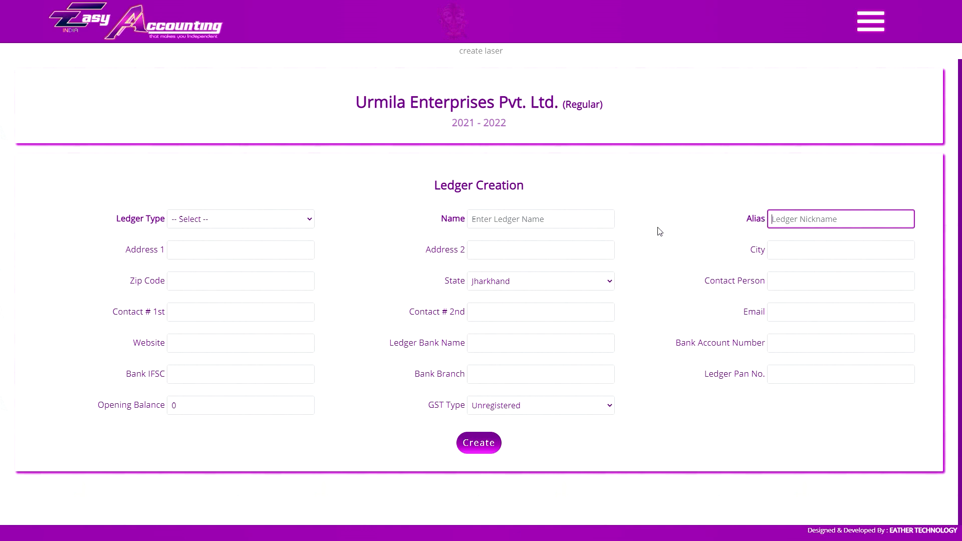
left_click(499, 226)
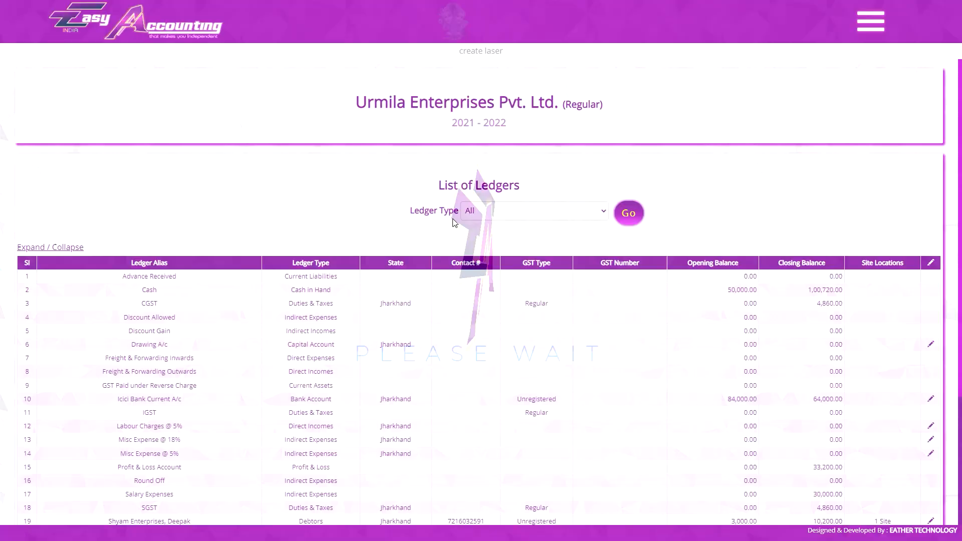
scroll(165, 219, "down", 3)
left_click(179, 372)
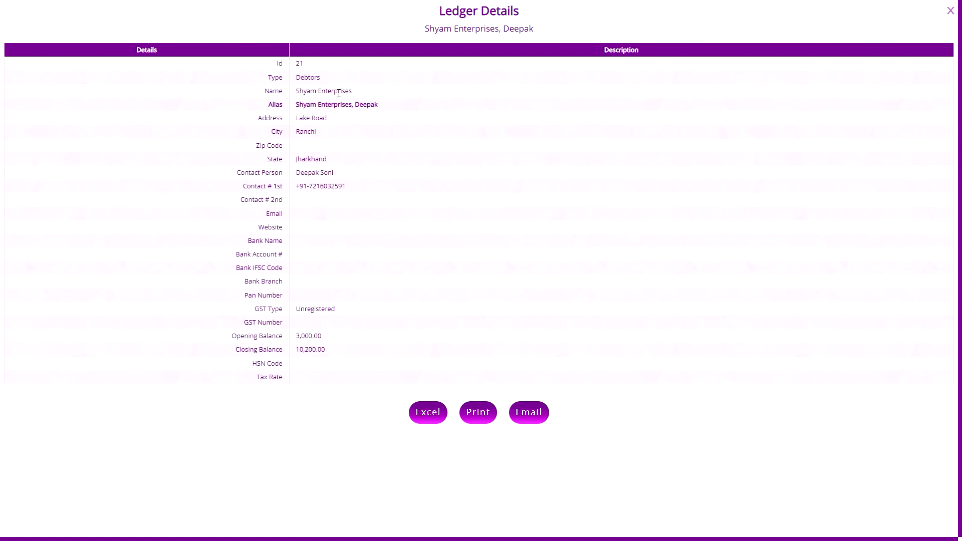
left_click(951, 10)
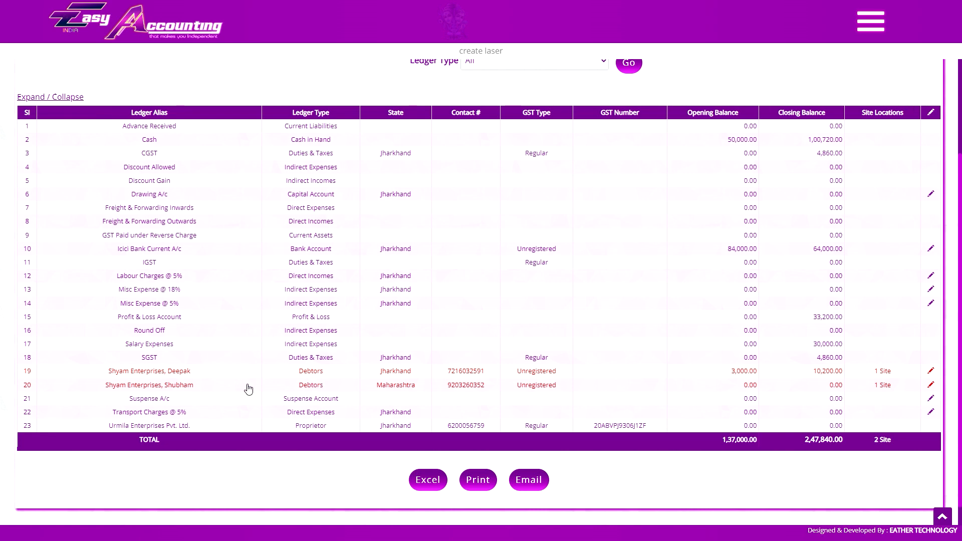
left_click(193, 386)
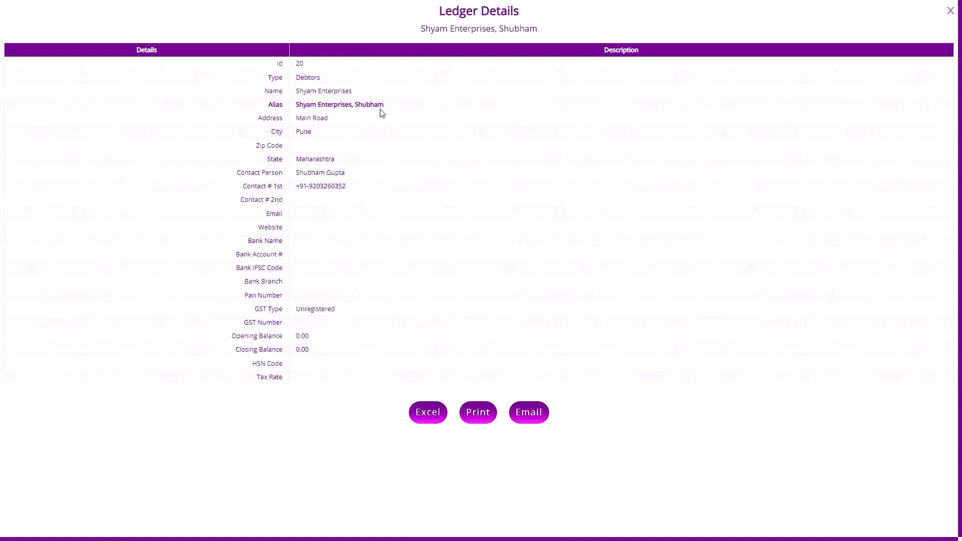
left_click(950, 11)
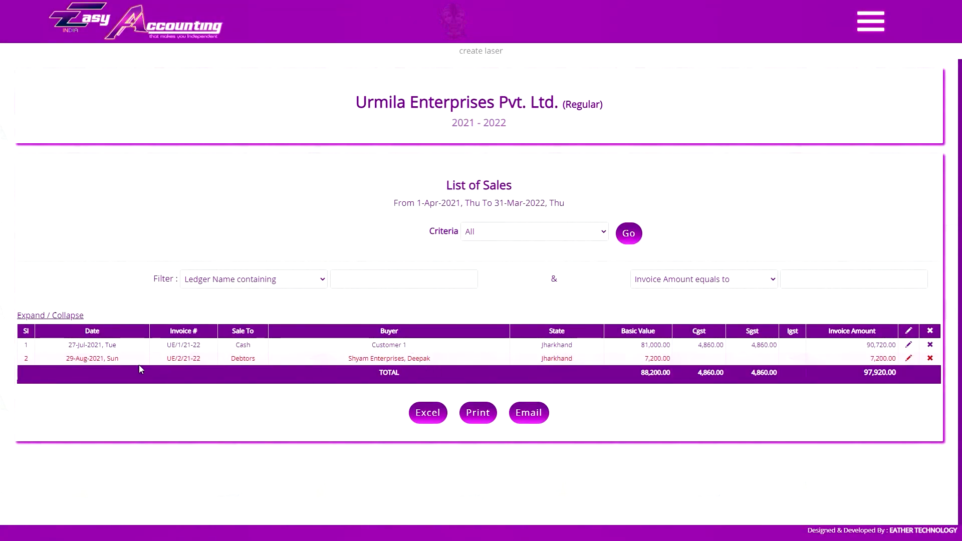
left_click(183, 359)
scroll(527, 163, "down", 1)
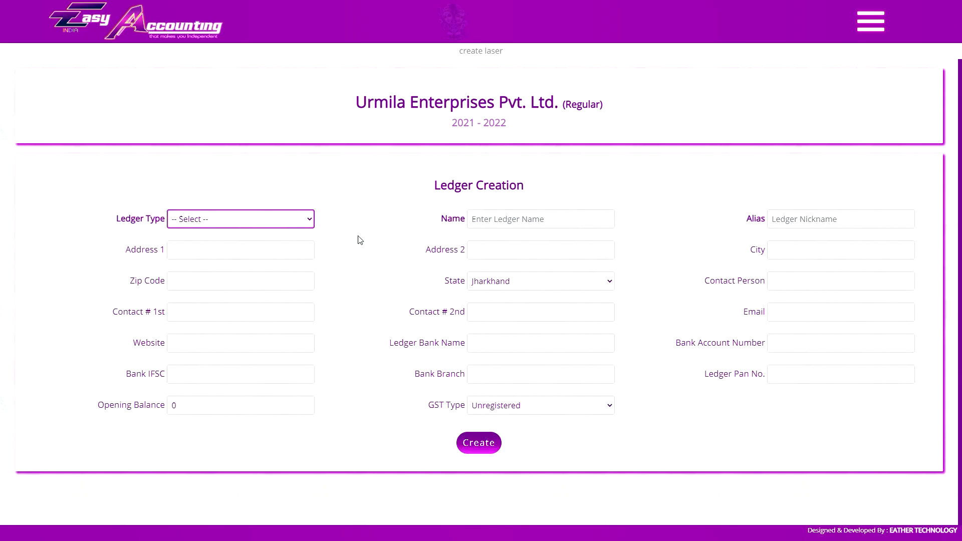
left_click(285, 249)
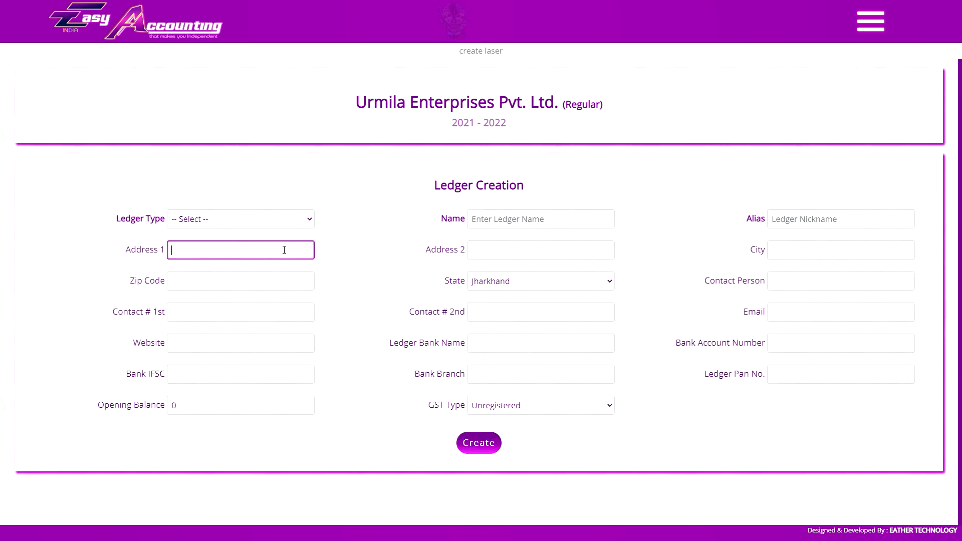
- Step through the address, state (kept Jharkhand), contact, bank account and PAN fields
left_click(522, 256)
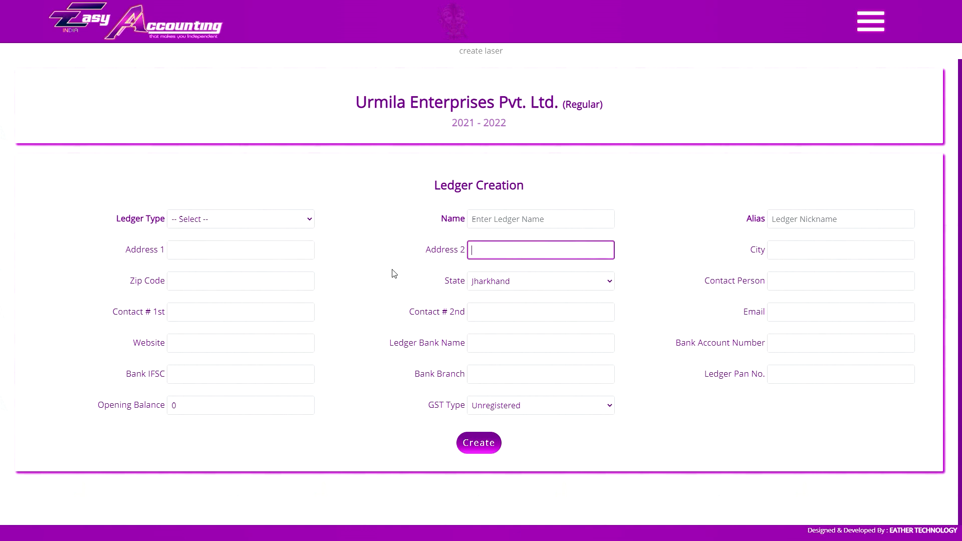
left_click(557, 285)
left_click(554, 284)
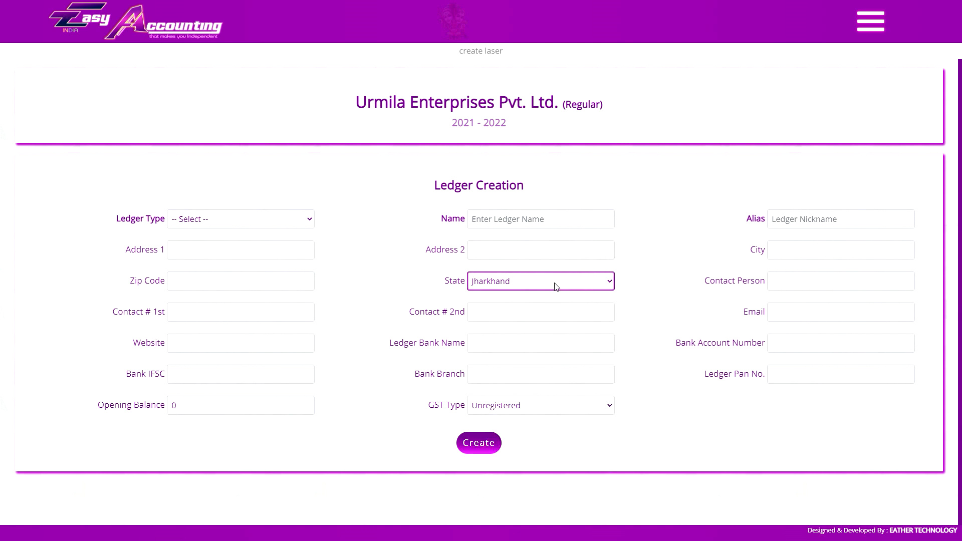
left_click(805, 281)
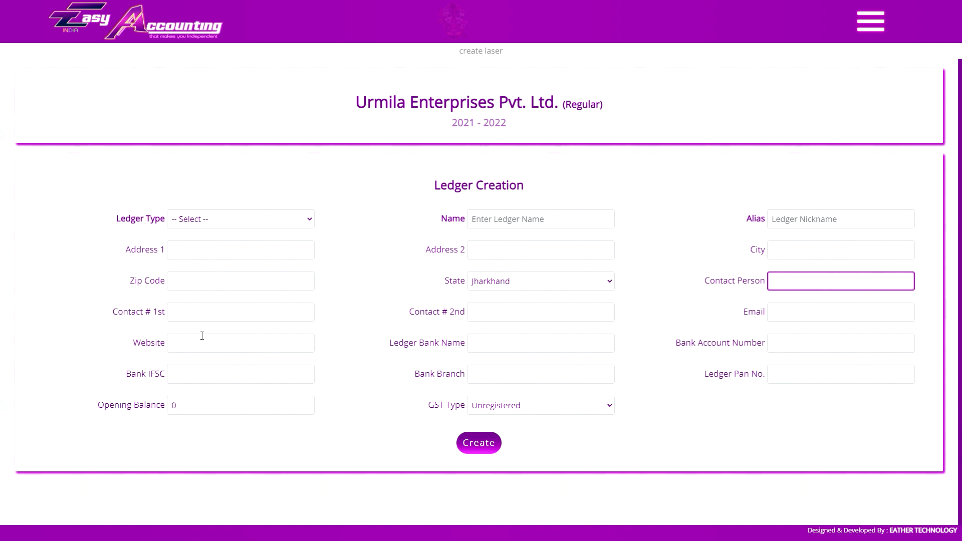
left_click(257, 319)
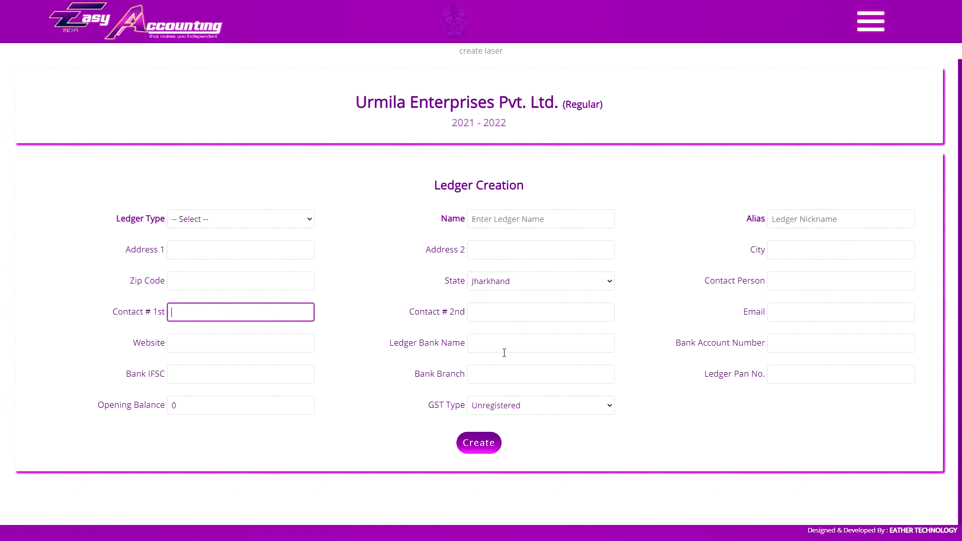
left_click(826, 345)
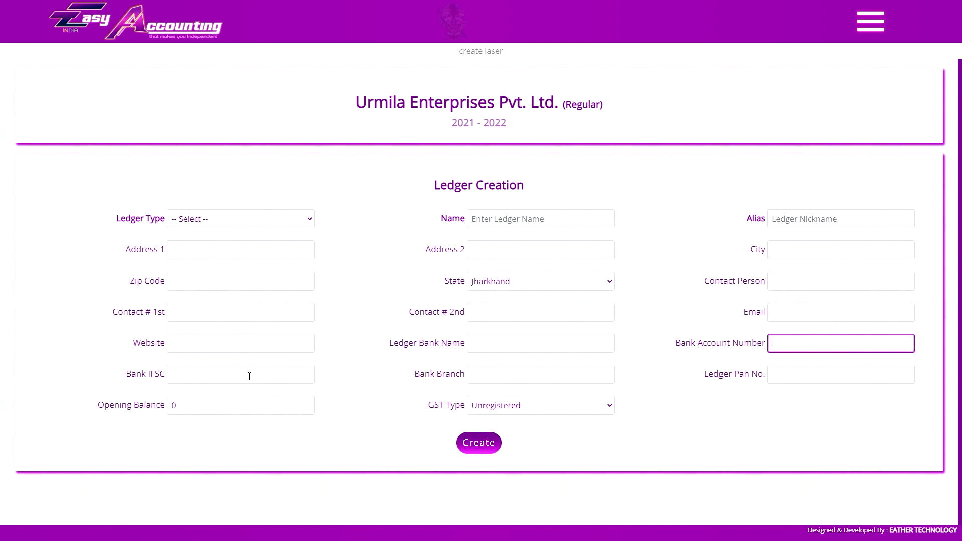
left_click(799, 375)
- Clear the 2000 opening balance, then move to the Receipt amount with Shyam Enterprises as payer
left_click(218, 407)
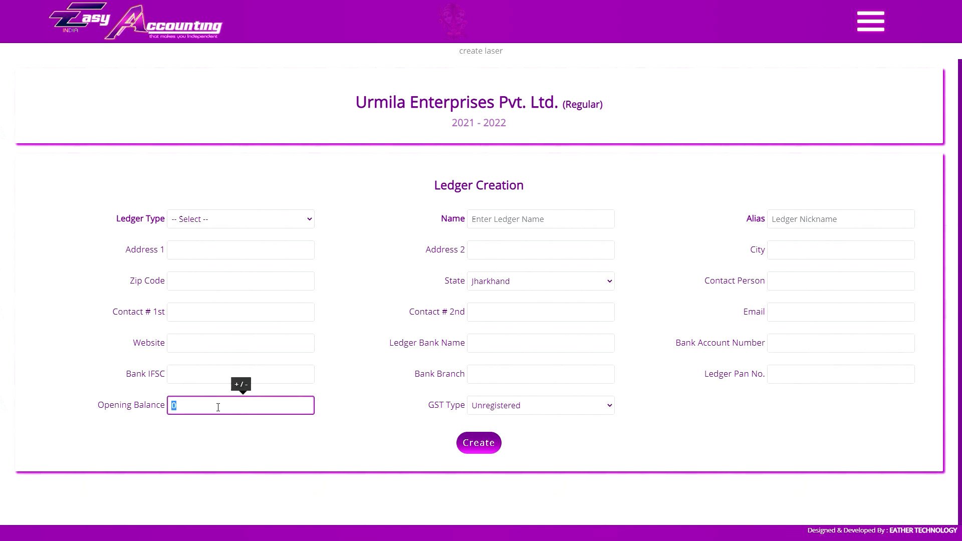
type("2000")
left_click_drag(239, 408, 146, 425)
key("BackSpace")
type("-")
left_click(181, 433)
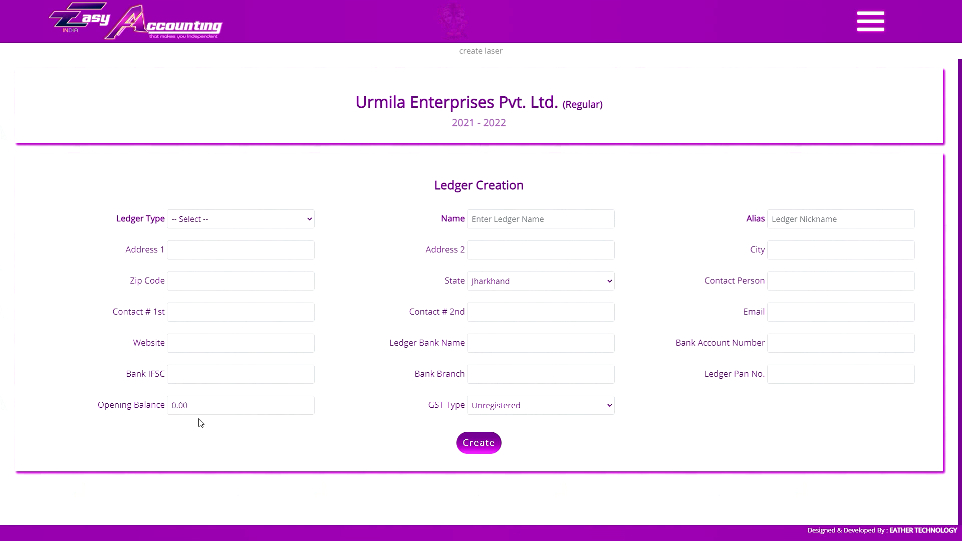
key("Escape")
key("Tab")
key("Tab")
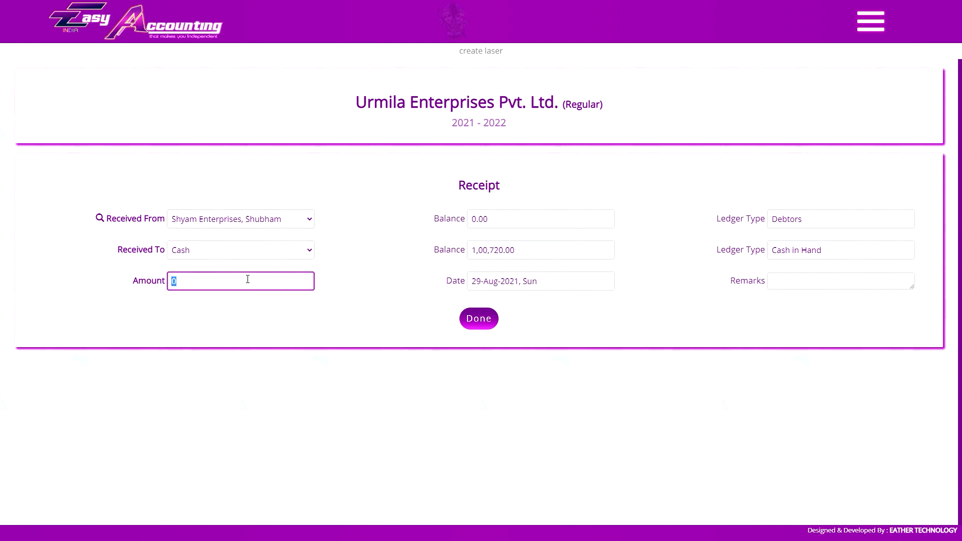
- Save a 2,000 receipt, then enter -2000 as the ledger's opening balance
type("2000")
key("Return")
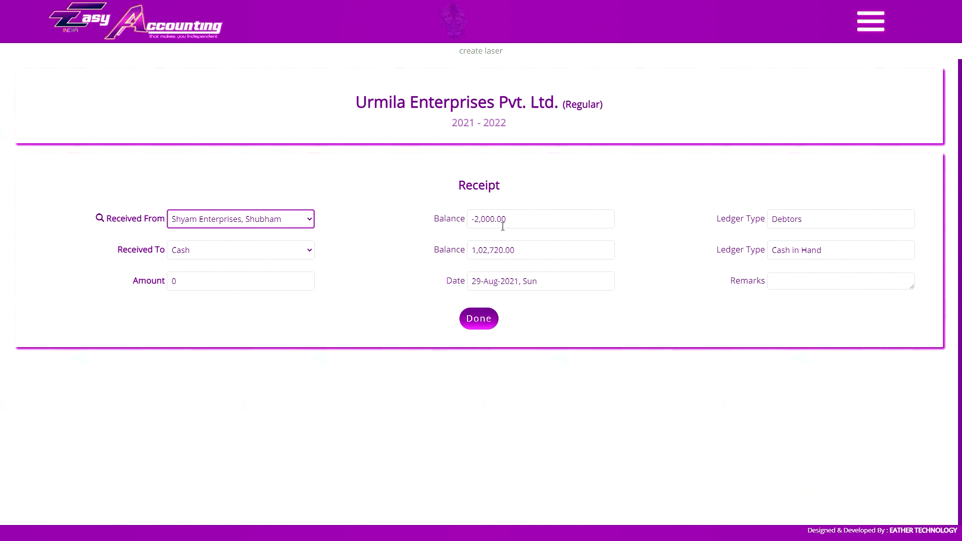
left_click(246, 400)
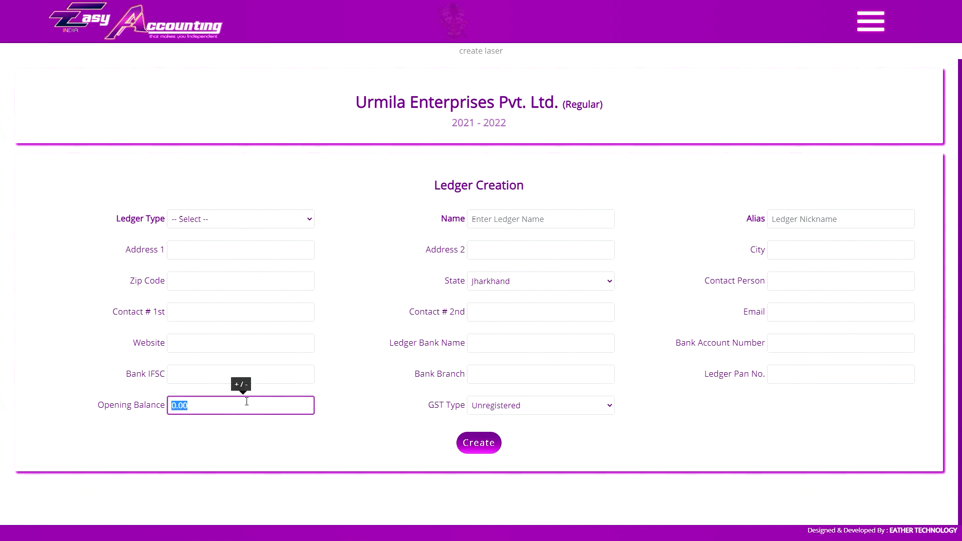
type("-2000")
left_click(247, 402)
- Set GST type to Regular, enter the GST number, and create the ledger
left_click(510, 412)
left_click(510, 428)
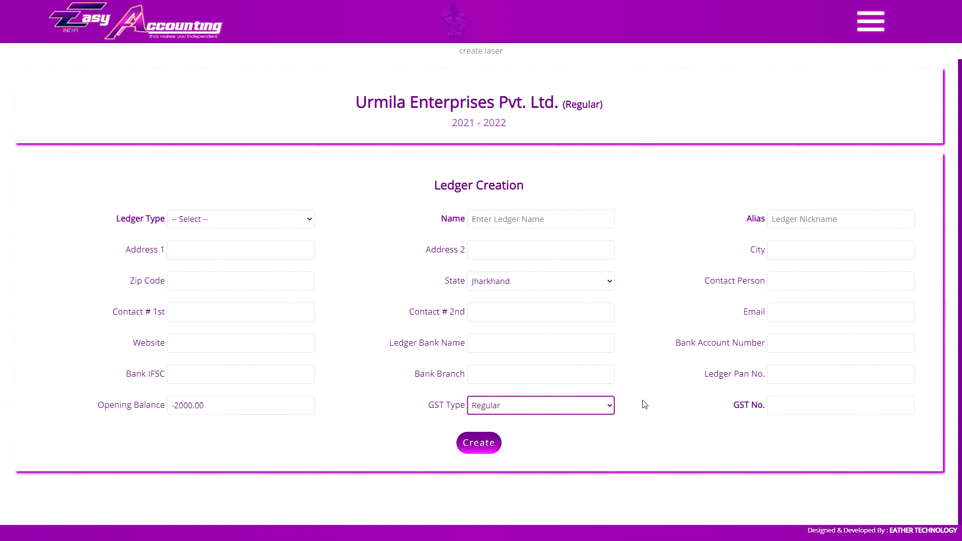
left_click(782, 411)
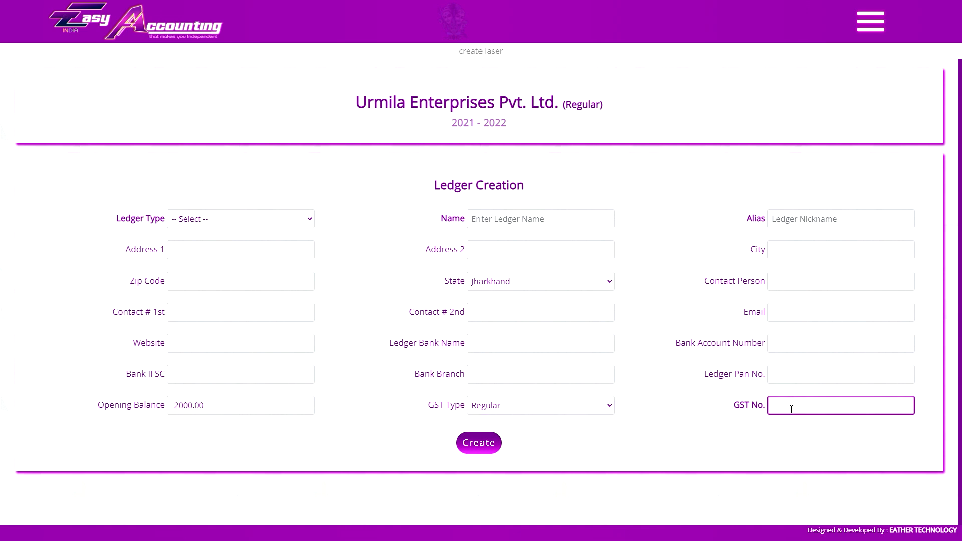
left_click(560, 194)
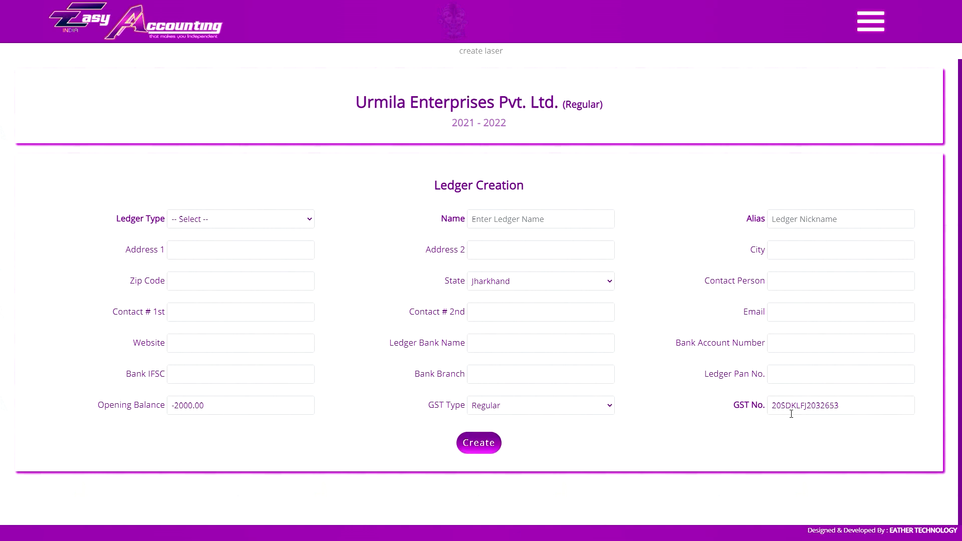
left_click(871, 21)
scroll(860, 395, "down", 10)
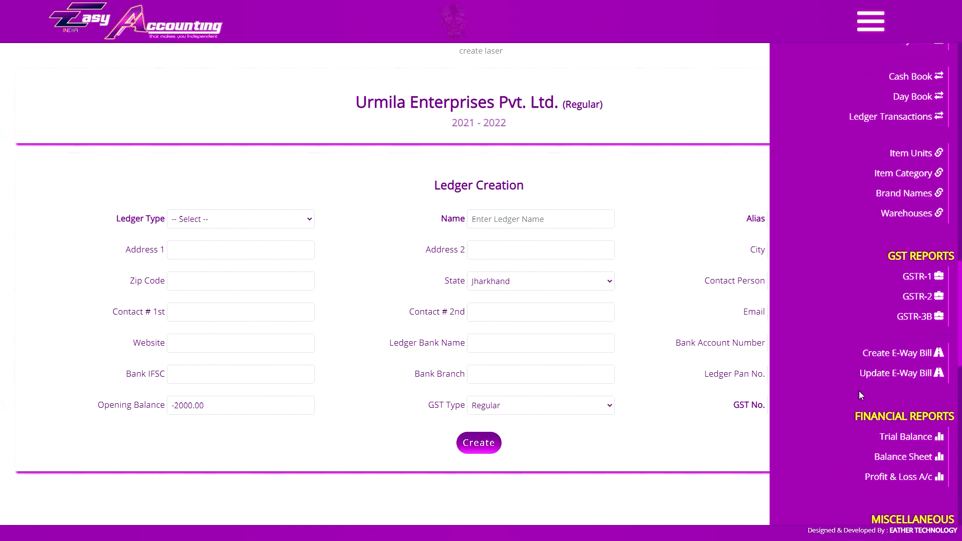
- Start a new ledger of type Indirect Expenses, leaving the tax rate at Non GST
scroll(859, 392, "down", 10)
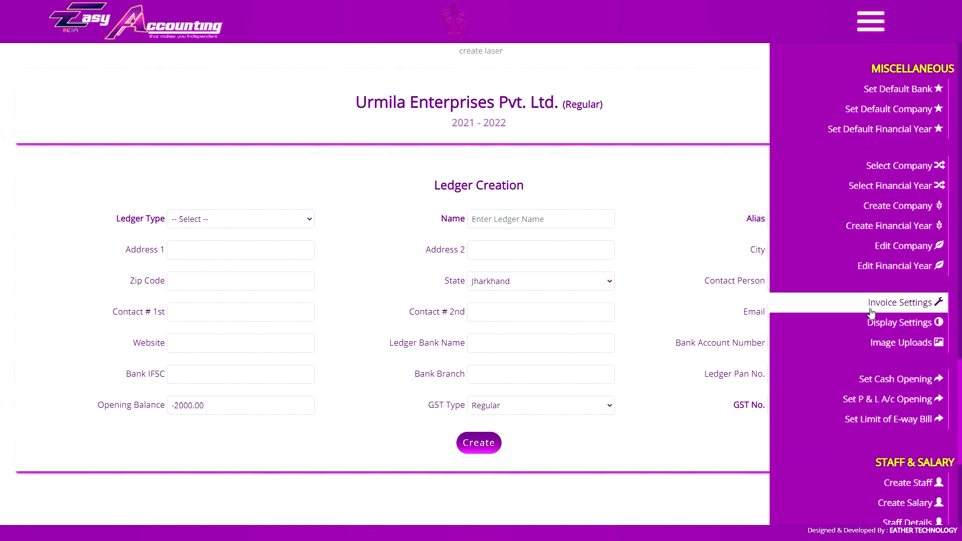
scroll(870, 312, "up", 10)
left_click(852, 124)
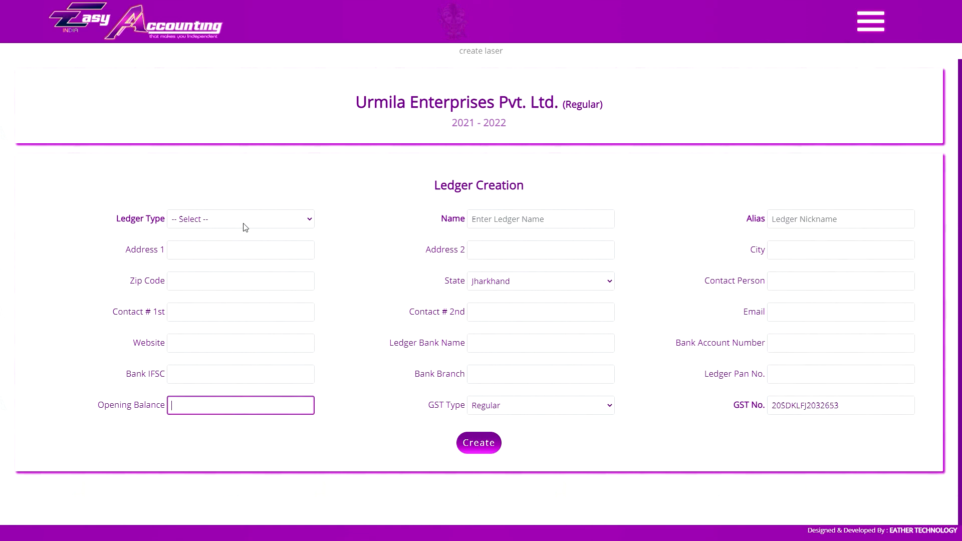
left_click(303, 223)
left_click(245, 266)
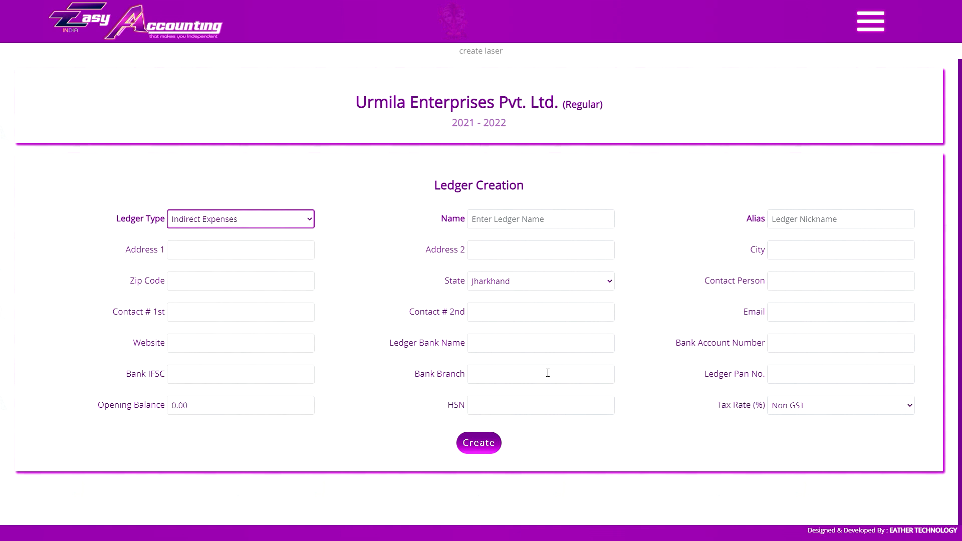
left_click(812, 409)
left_click(530, 407)
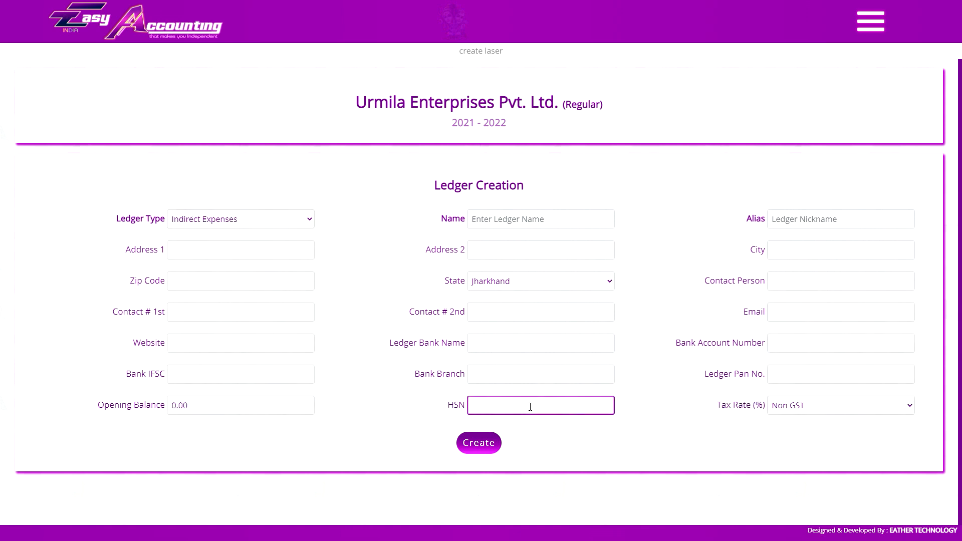
left_click(780, 408)
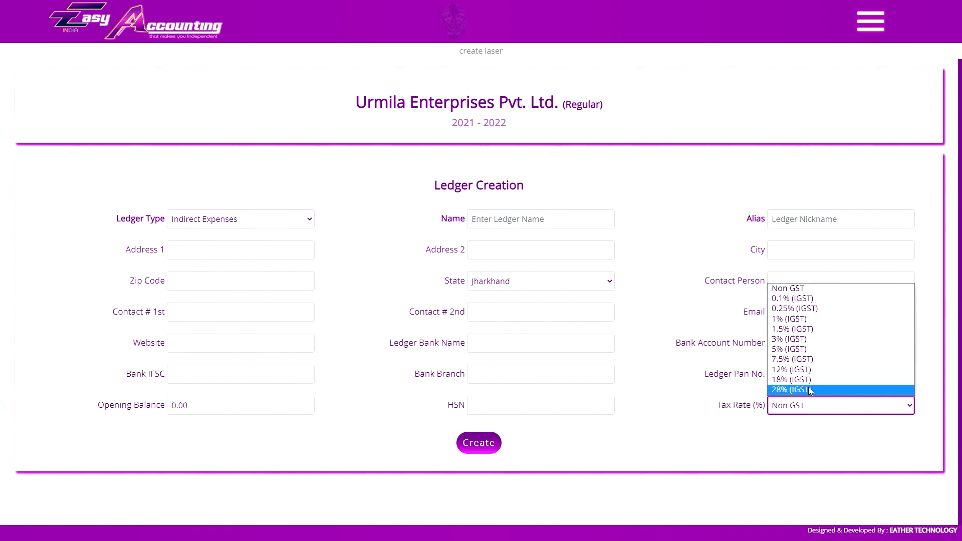
left_click(680, 407)
left_click(255, 219)
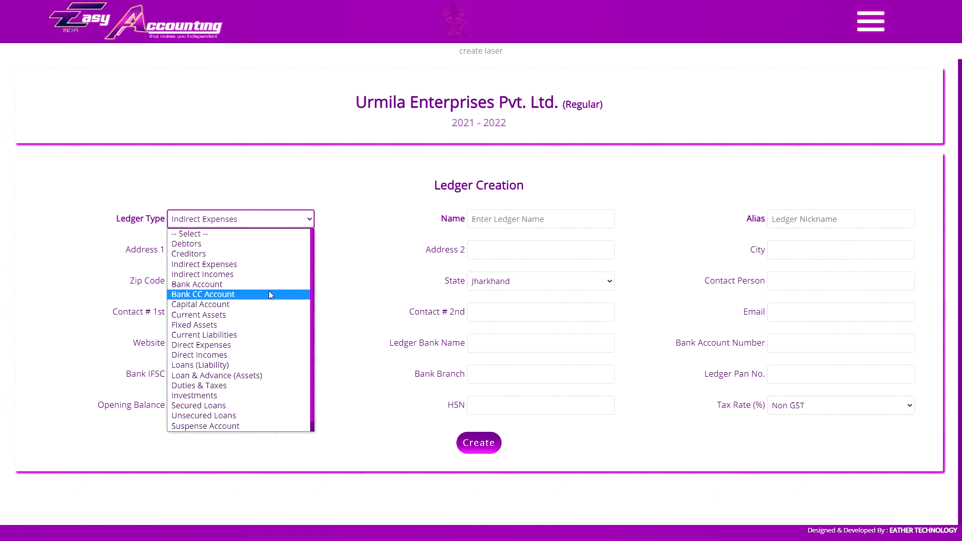
left_click(249, 221)
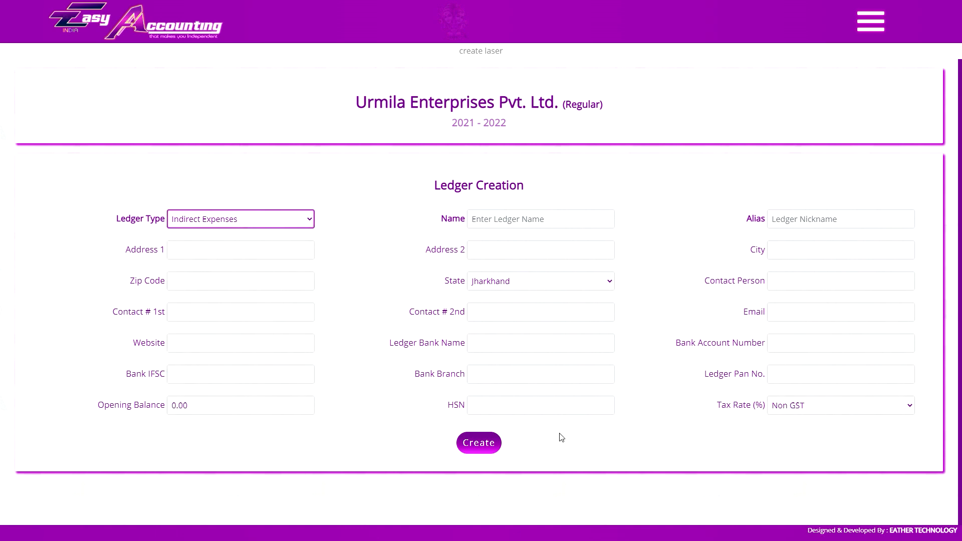
- Create the 'misc expense @ 28%' ledger with 28% IGST and HSN 9995, then check its details
left_click(542, 218)
type("misc ")
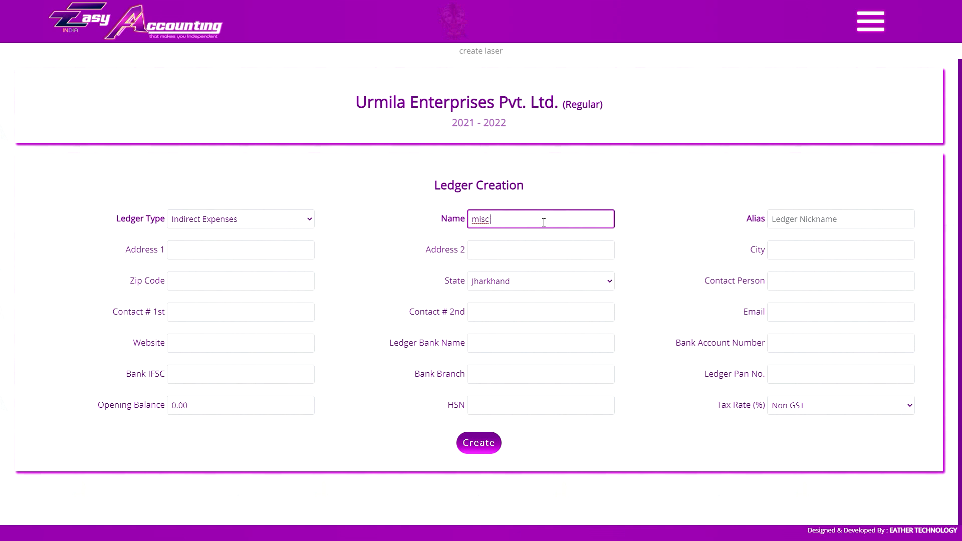
type("expense @ 28%")
key("Tab")
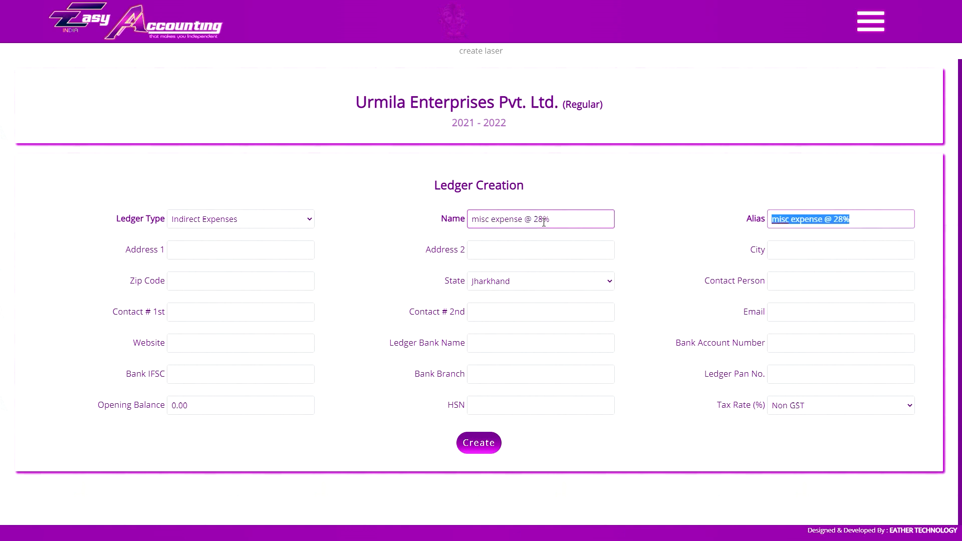
left_click(778, 404)
left_click(789, 389)
left_click(568, 404)
type("9995")
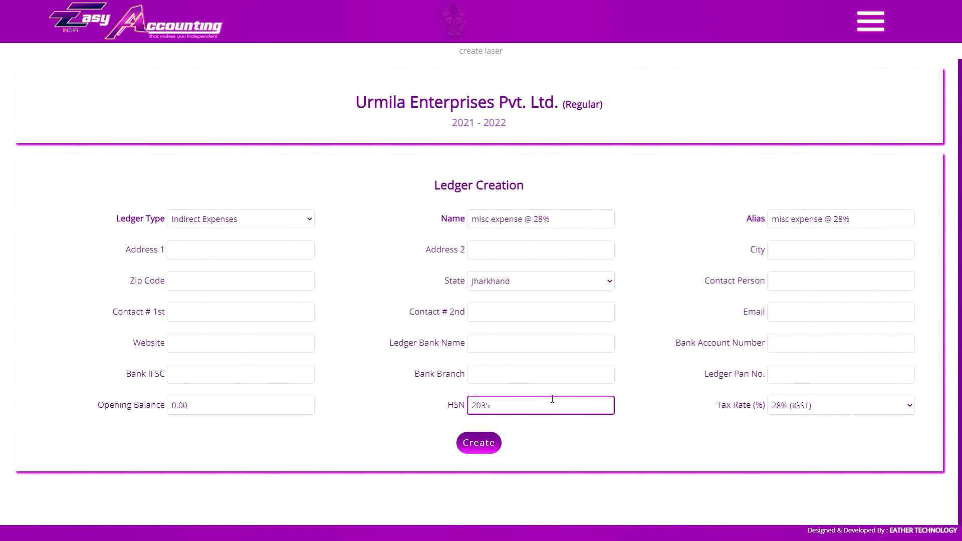
left_click(487, 442)
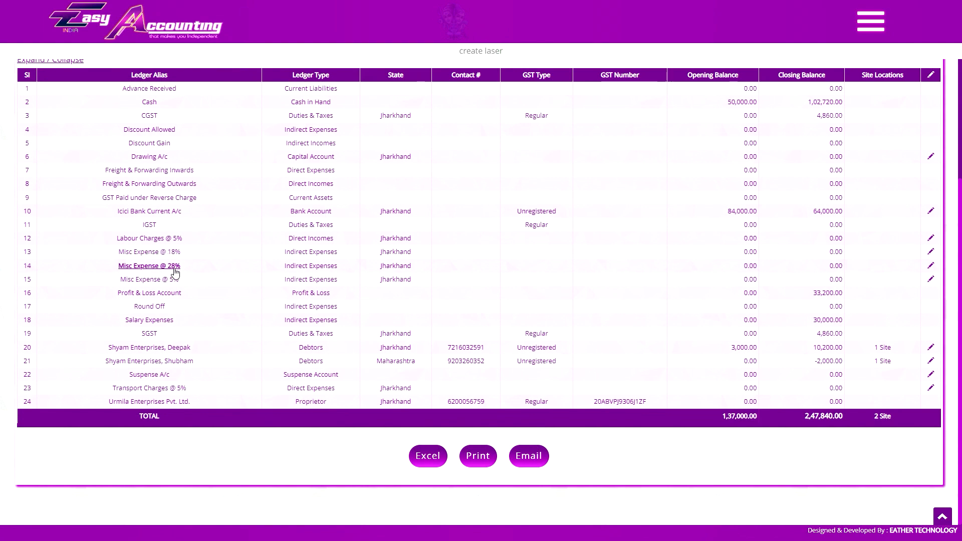
left_click(150, 266)
left_click(241, 266)
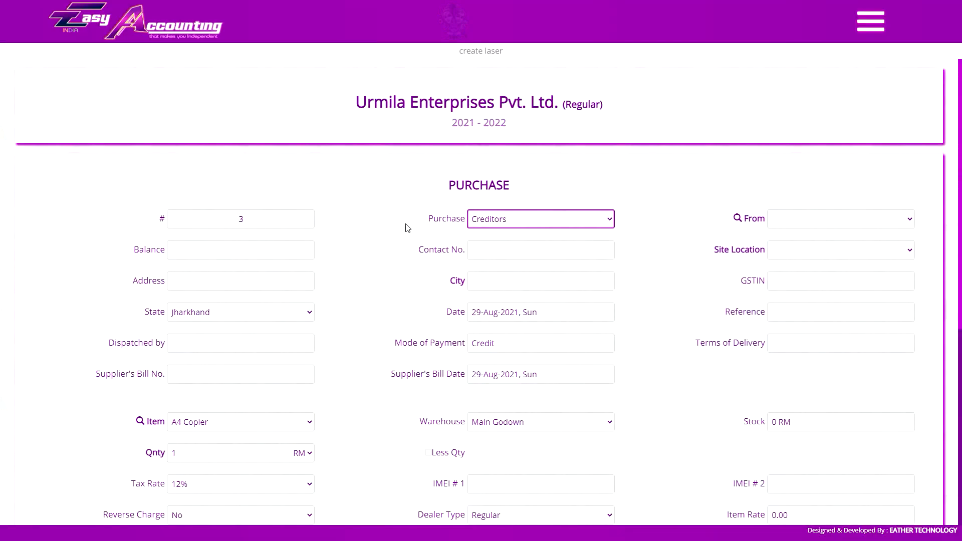
- Add a 4,000 Misc Expense @ 28% ledger line to the purchase bill
scroll(406, 225, "down", 7)
left_click(379, 381)
left_click(371, 455)
left_click(646, 381)
type("4000")
left_click(778, 382)
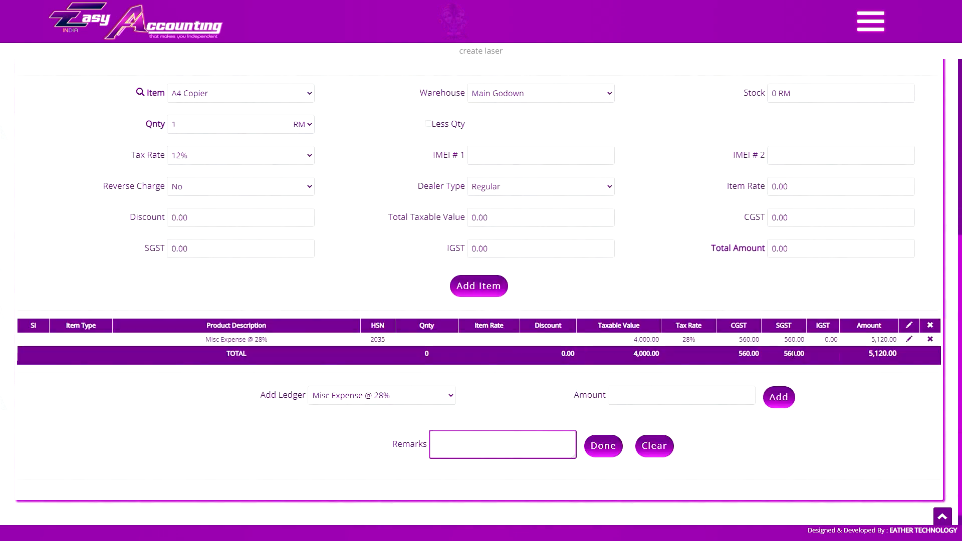
scroll(688, 340, "up", 6)
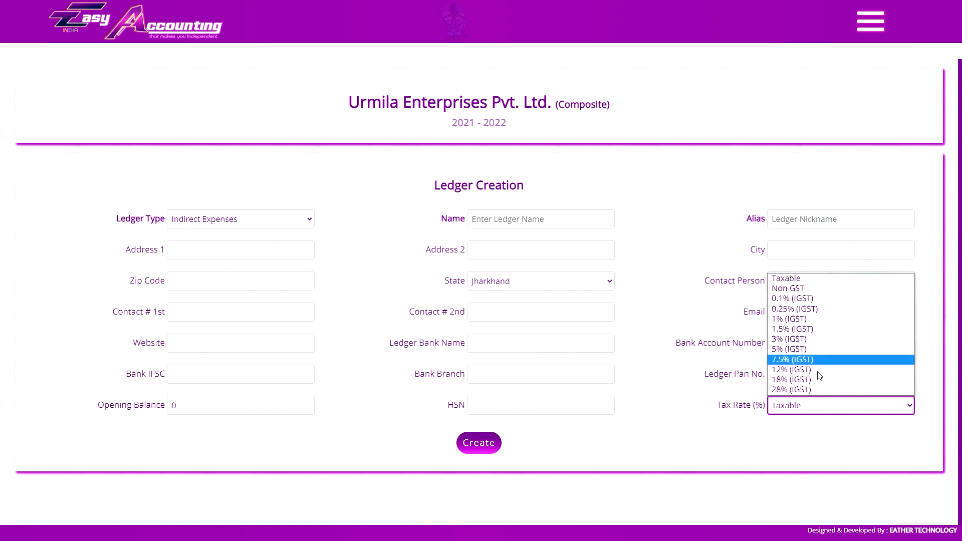
- Dismiss the tax rate list unchanged and open the Ledger Type list
left_click(710, 245)
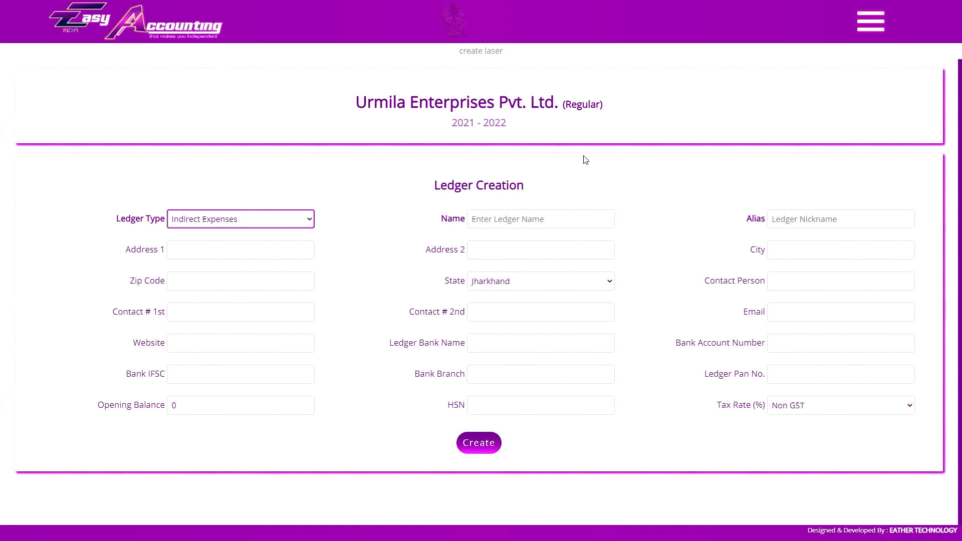
left_click(279, 219)
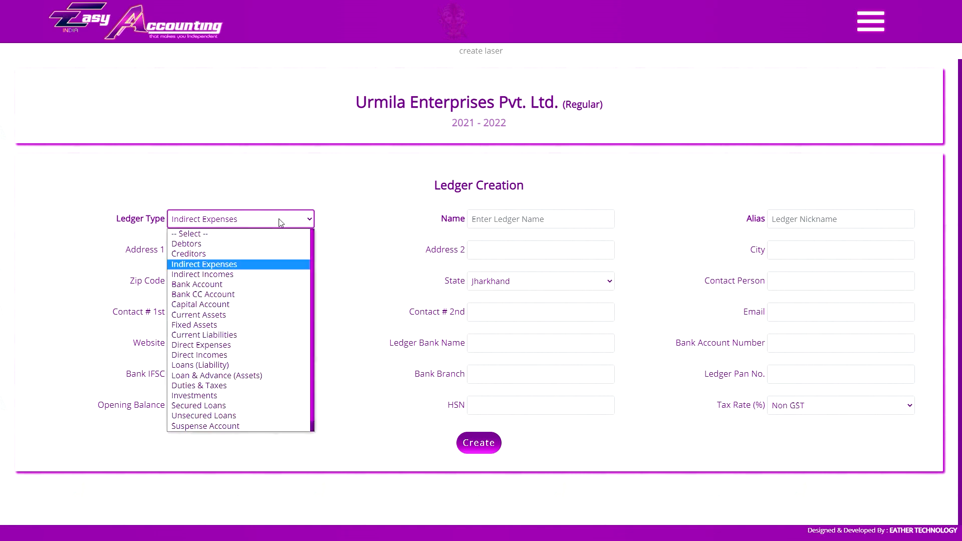
- Make the ledger a Bank CC Account with an opening balance of -400000
left_click(247, 295)
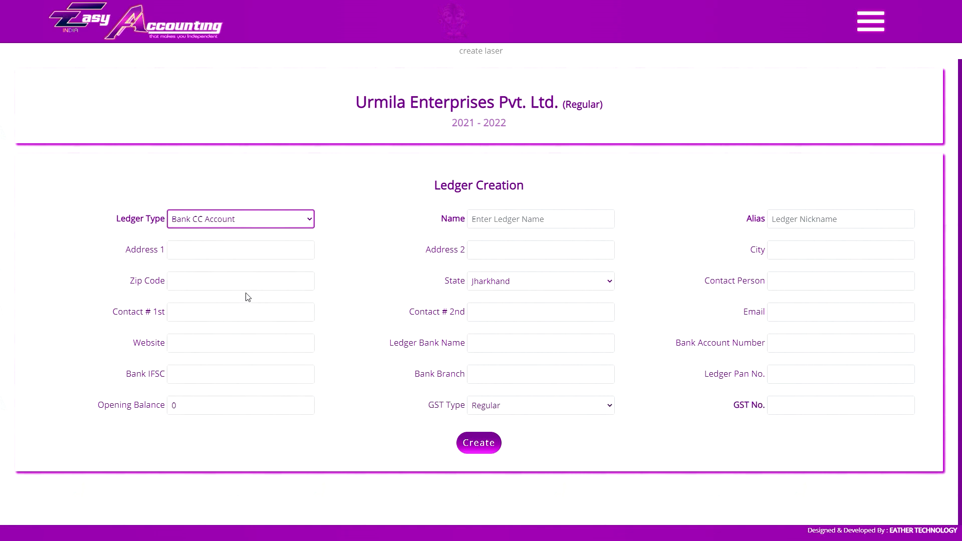
left_click(249, 407)
key("BackSpace")
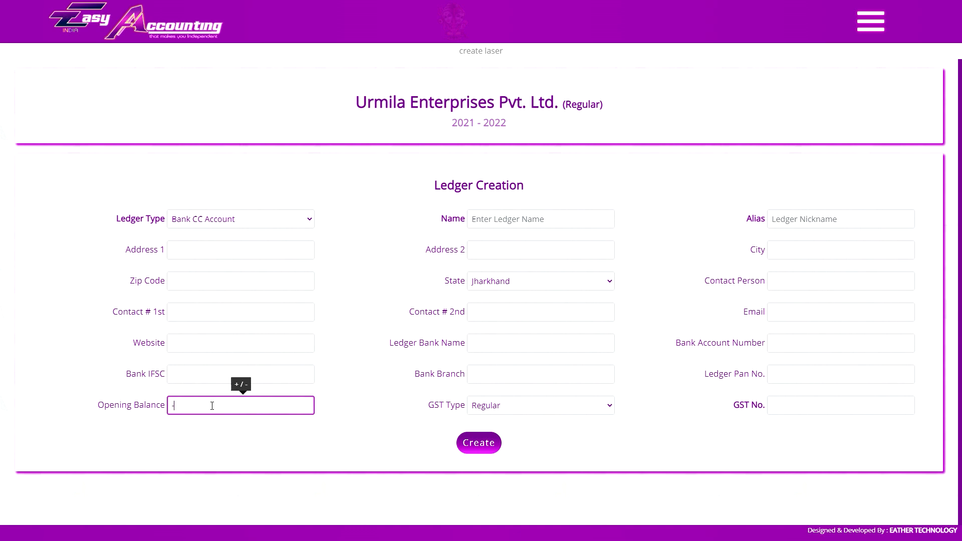
left_click_drag(212, 406, 129, 419)
left_click(234, 404)
type("400000")
left_click(280, 428)
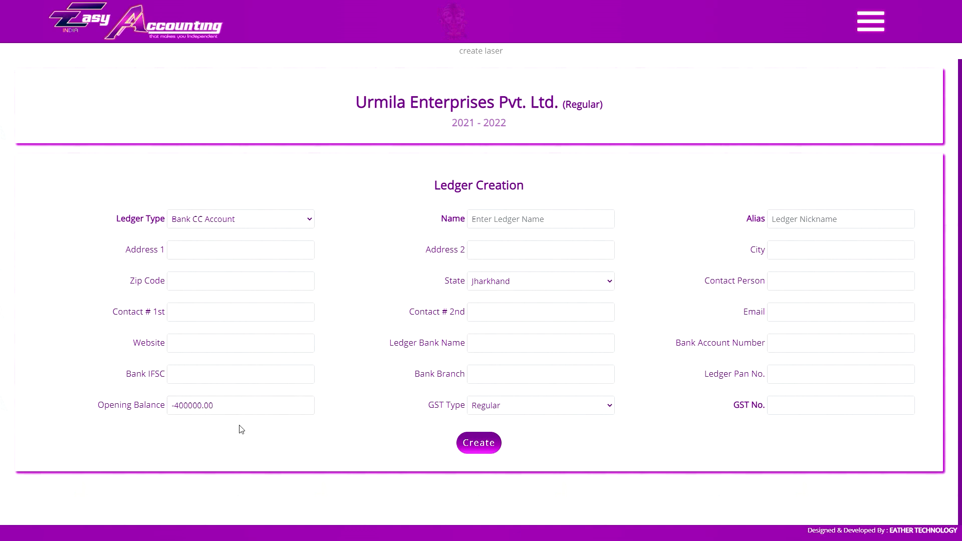
left_click(247, 412)
left_click(264, 410)
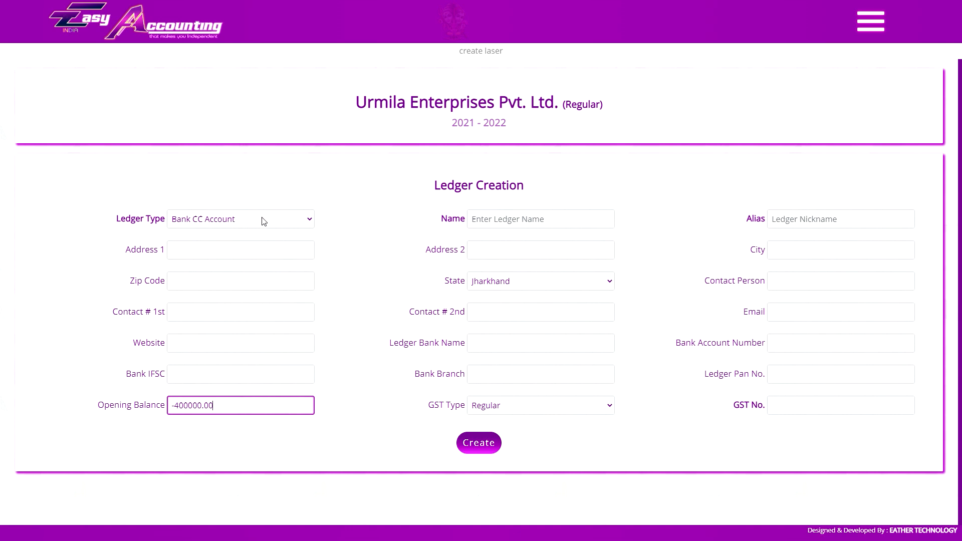
- Step through name, alias, contact, state, bank, PAN and GST type fields, keeping tax rate Non GST
left_click(543, 216)
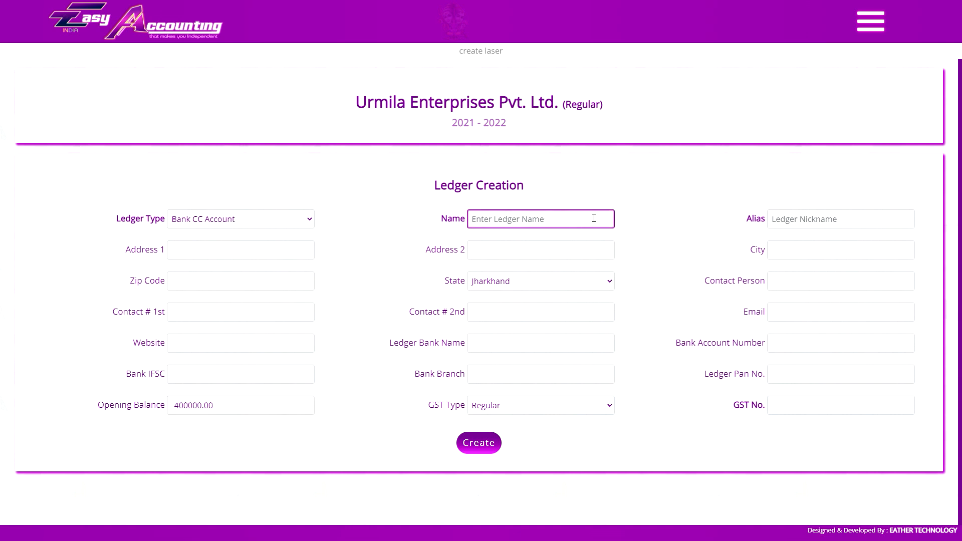
left_click(813, 218)
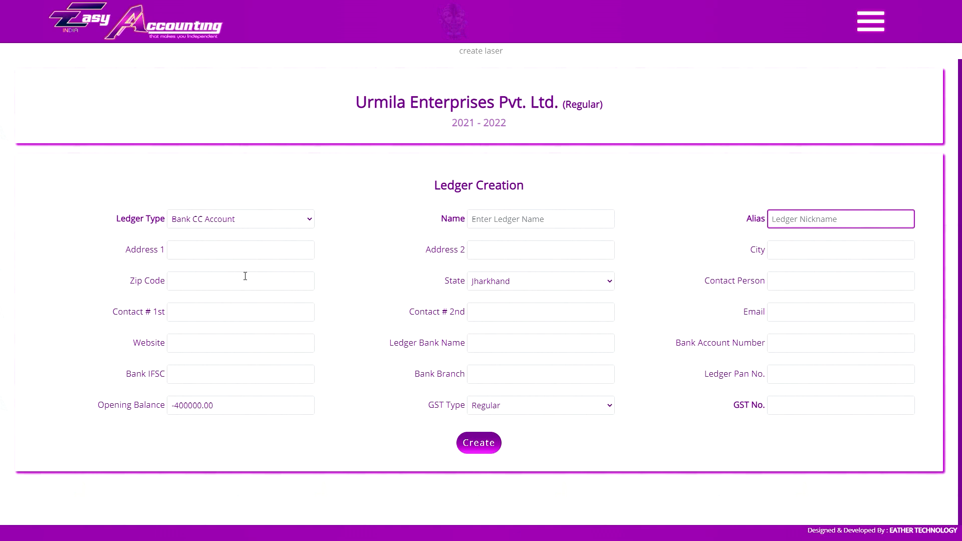
left_click(238, 310)
left_click(502, 284)
left_click(503, 284)
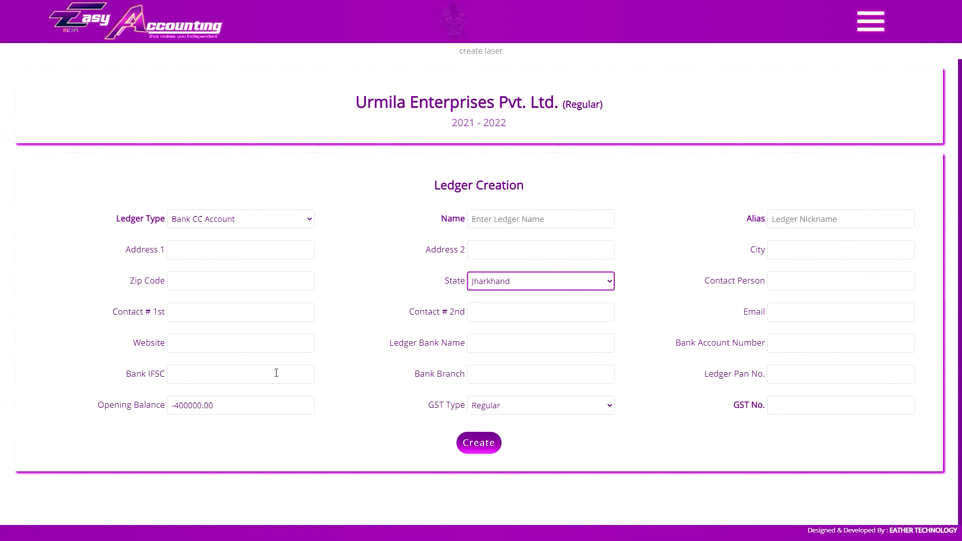
left_click(812, 345)
left_click(812, 377)
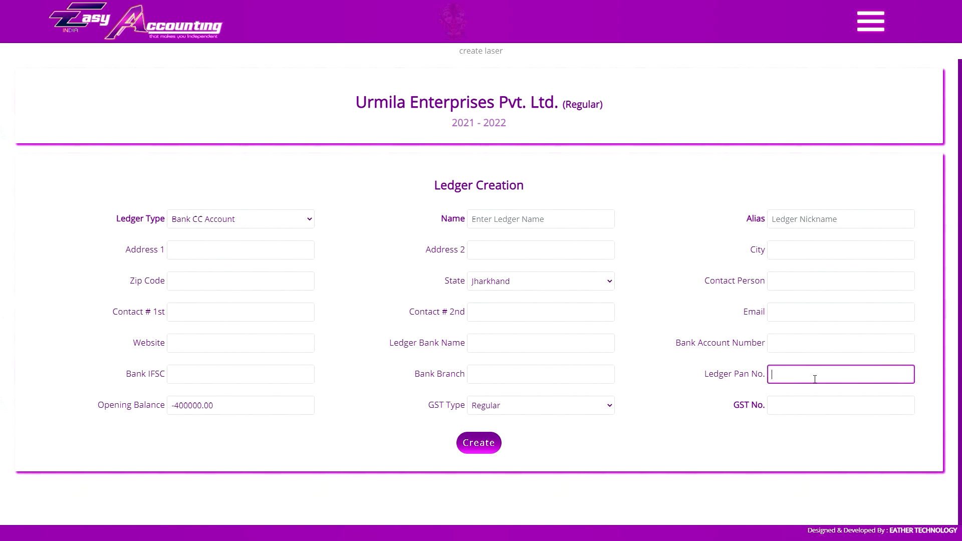
left_click(267, 402)
left_click(573, 406)
left_click(573, 406)
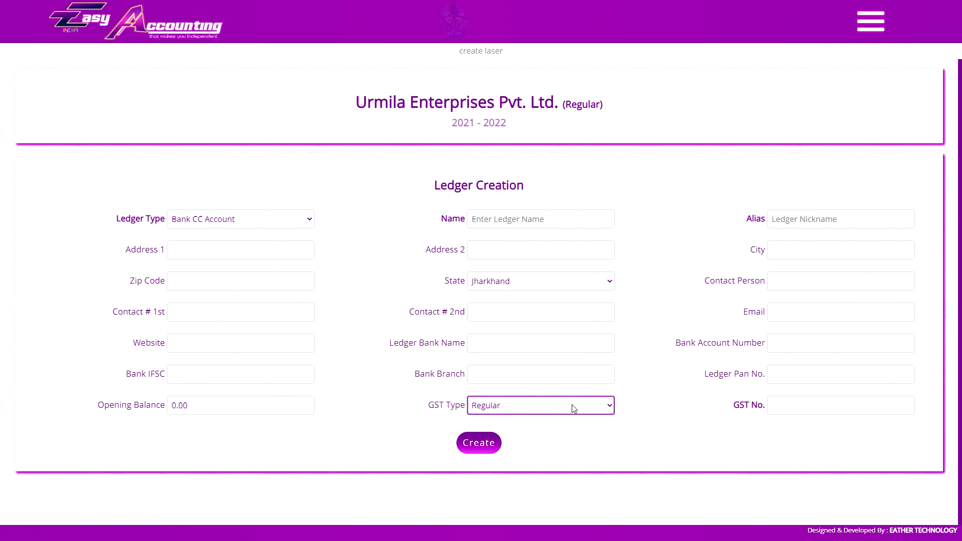
left_click(240, 223)
left_click(786, 407)
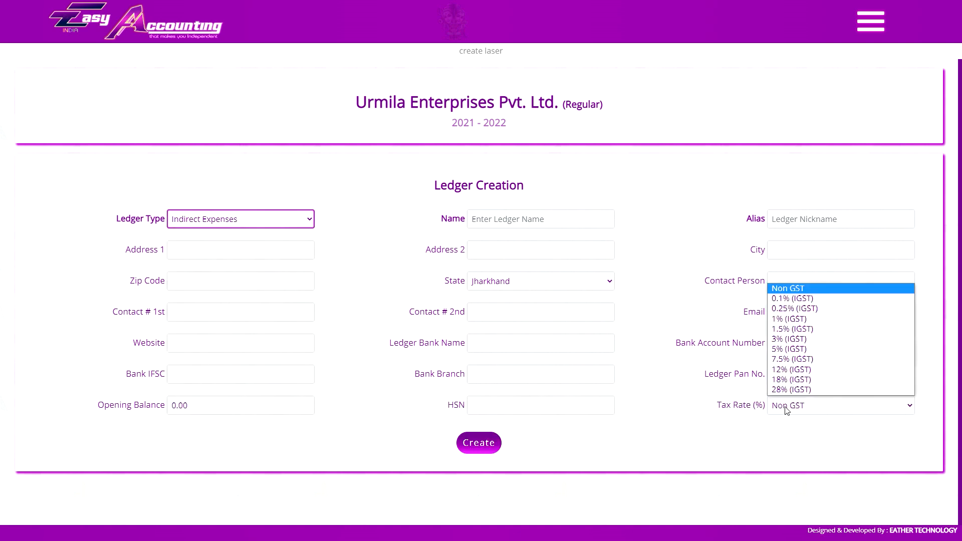
left_click(785, 410)
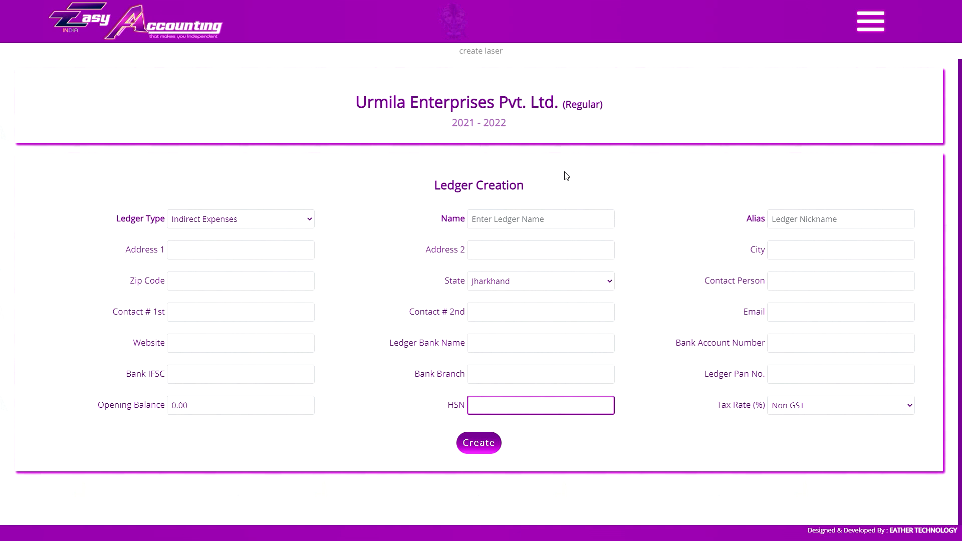
- Paste the supplier's GST number and create the Creditors ledger with opening balance -26458
left_click(637, 144)
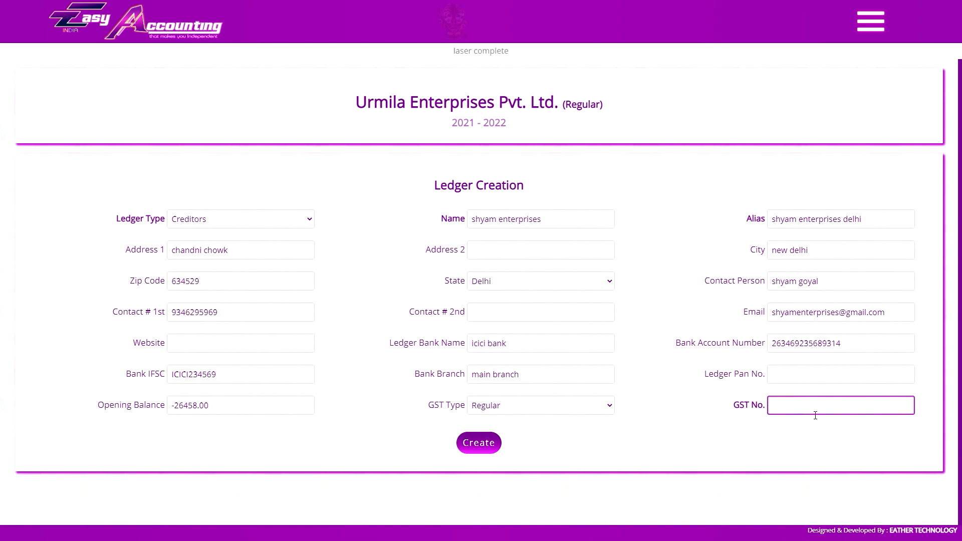
key("Return")
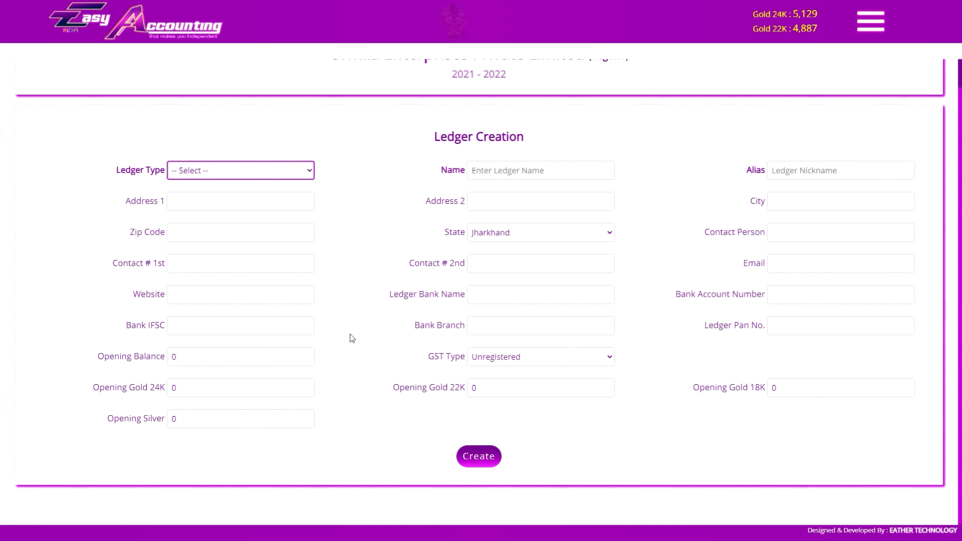
- Open the List of Ledgers and view, then close, the Radhe Shyam Jewellers ledger details
key("alt+Left")
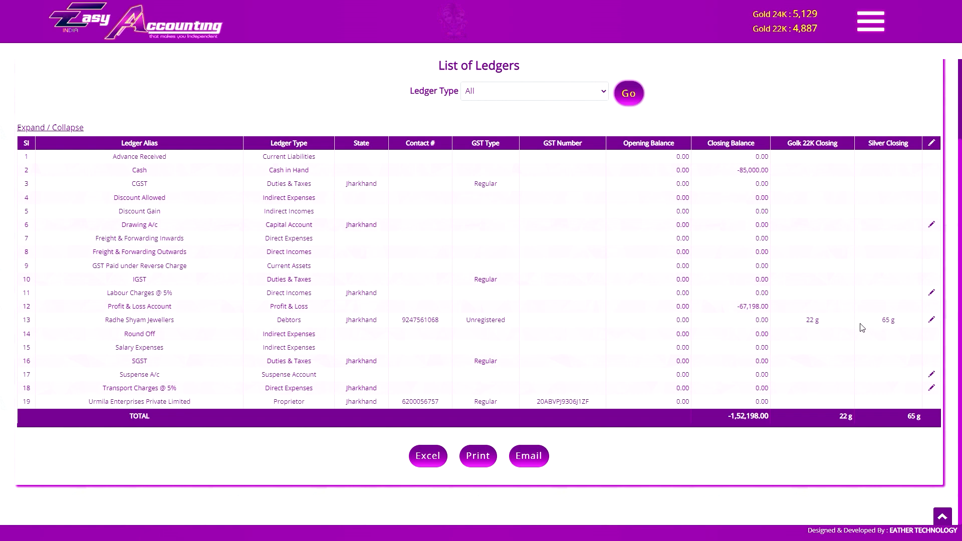
left_click(135, 325)
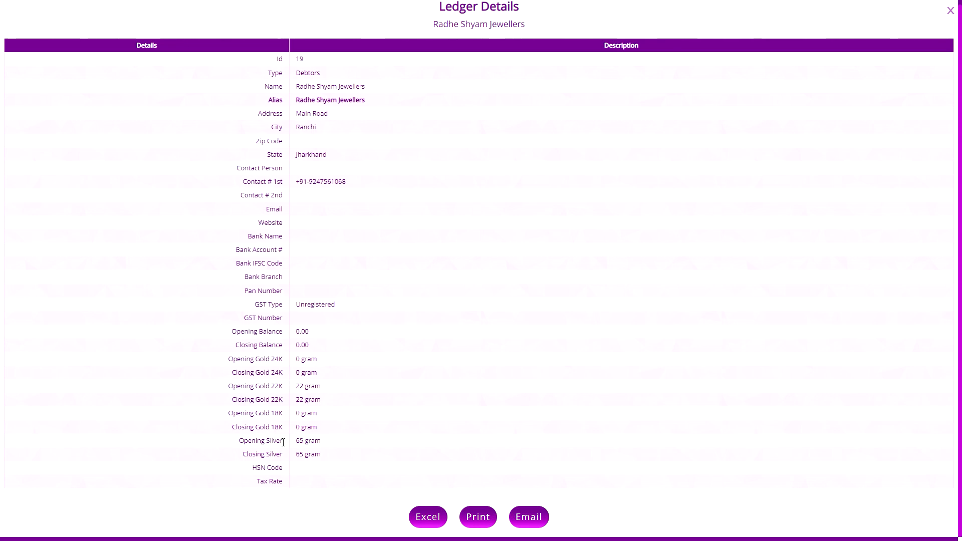
left_click(950, 10)
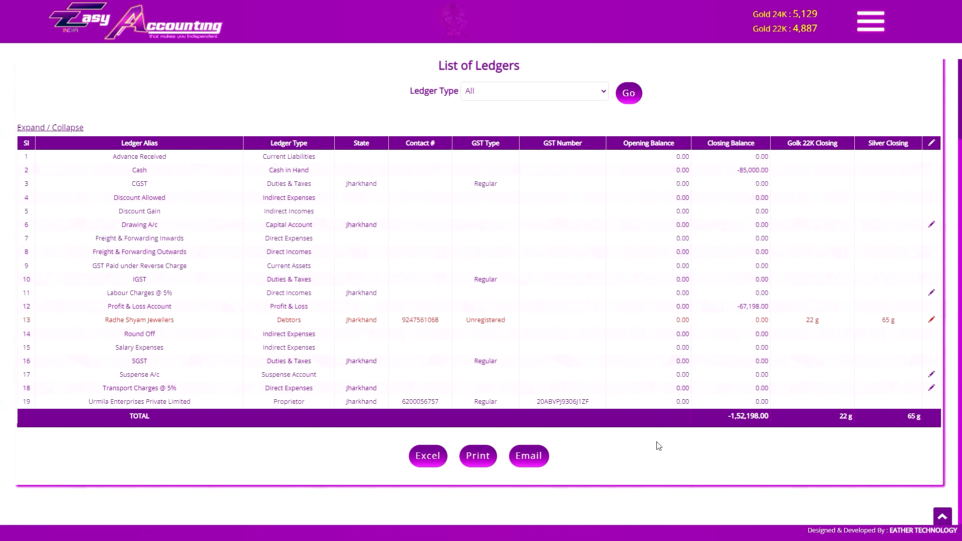
scroll(658, 445, "up", 8)
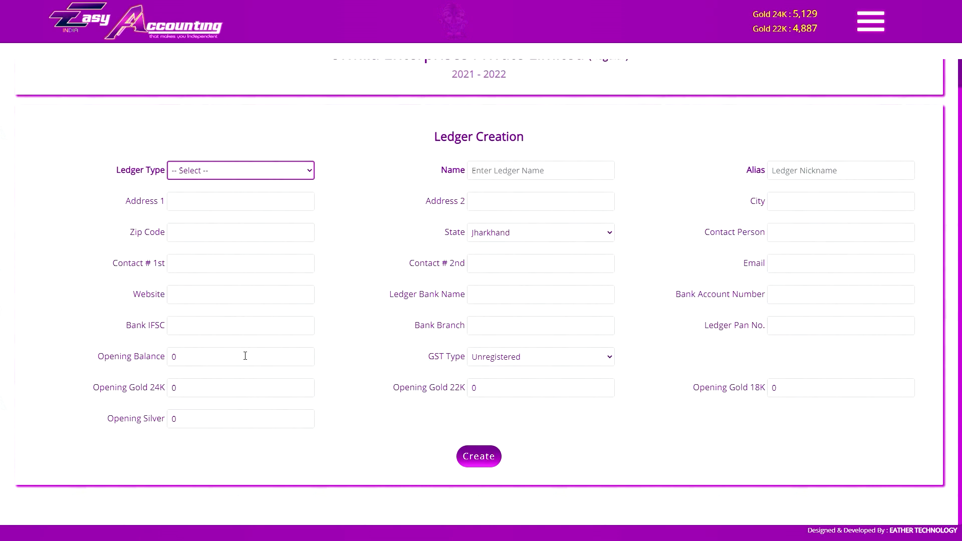
- Step through the opening balance, 24K gold, 22K gold and Opening Silver fields
left_click(220, 364)
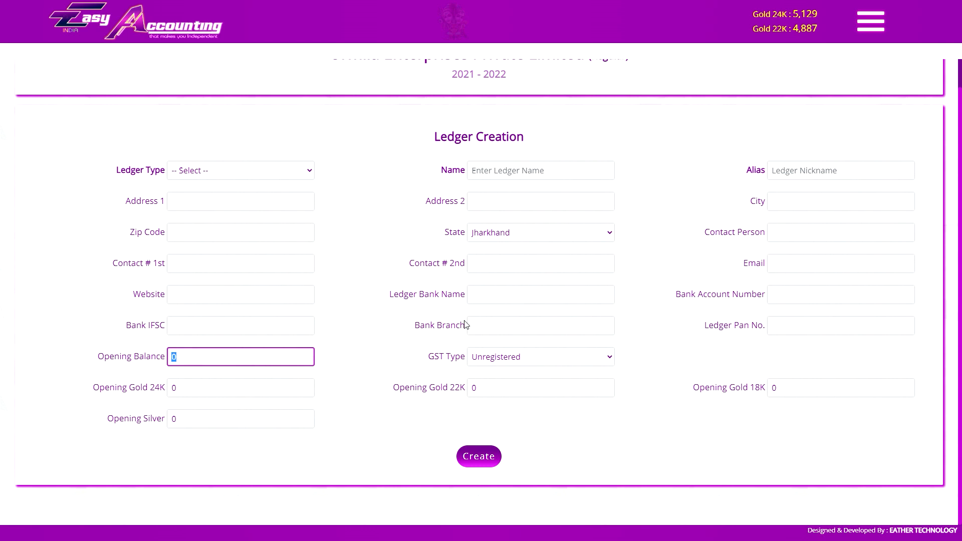
left_click(272, 394)
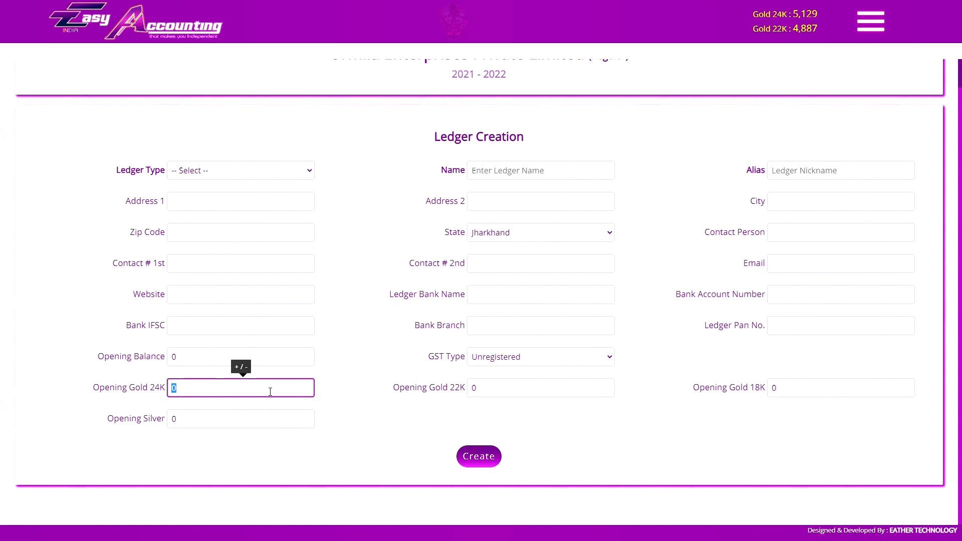
left_click(543, 391)
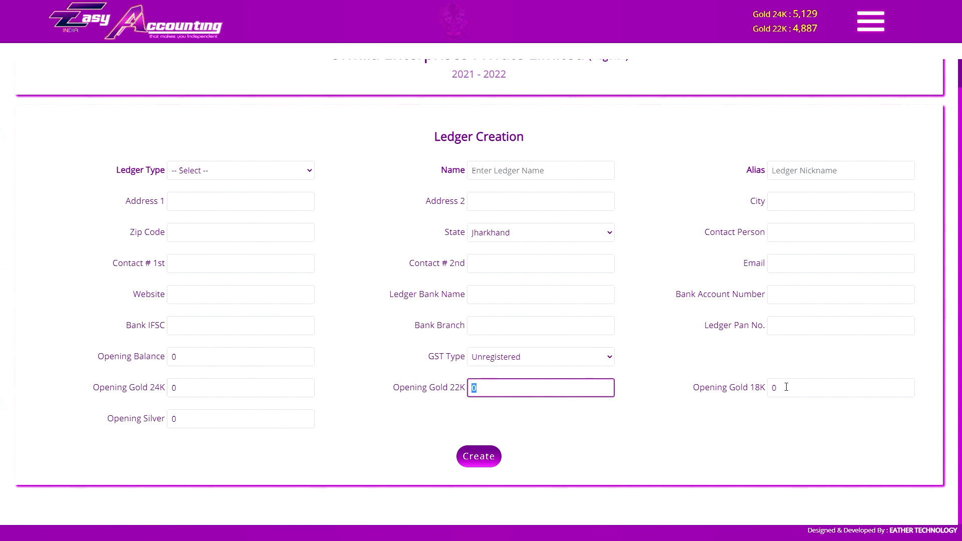
left_click(189, 421)
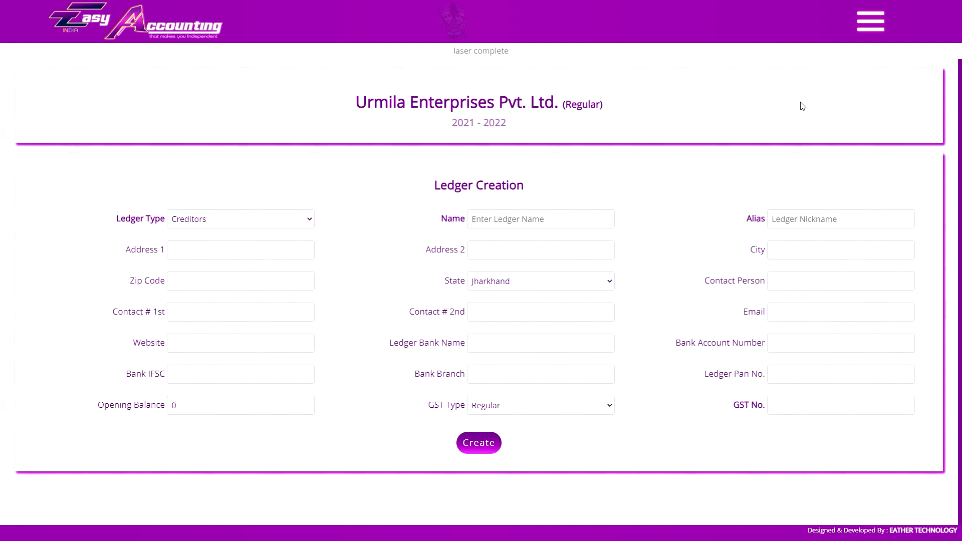
- Open the List of Ledgers report and load it for All ledger types
left_click(870, 21)
scroll(897, 321, "down", 10)
scroll(897, 331, "down", 4)
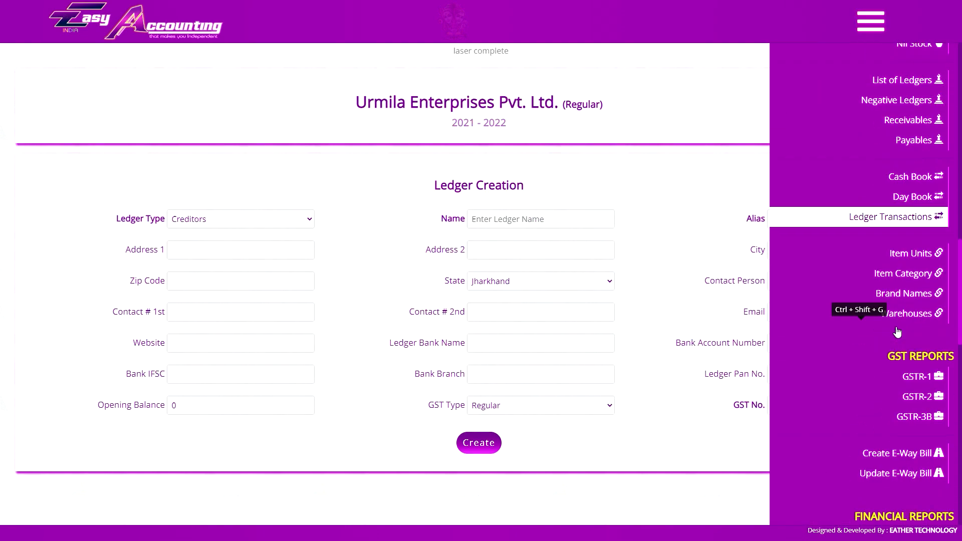
scroll(895, 292, "up", 2)
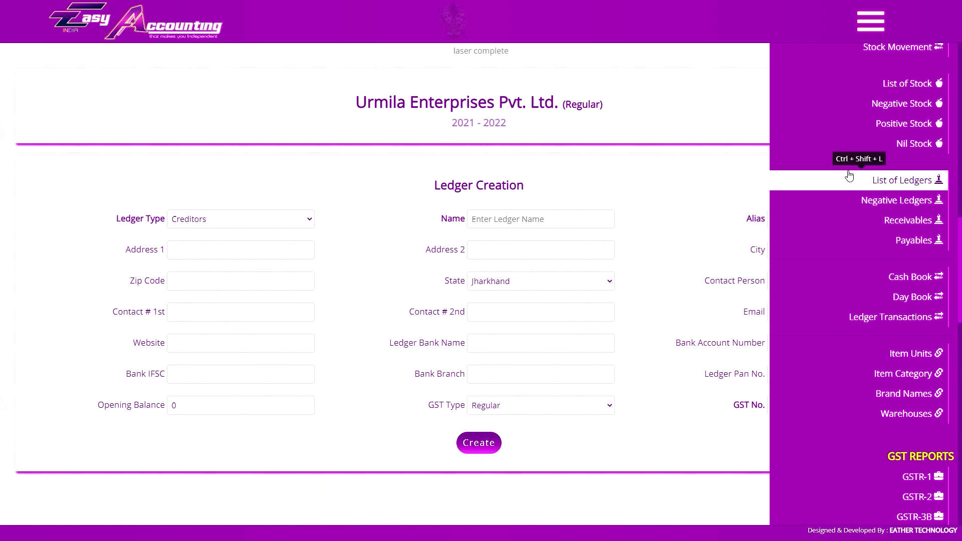
left_click(871, 21)
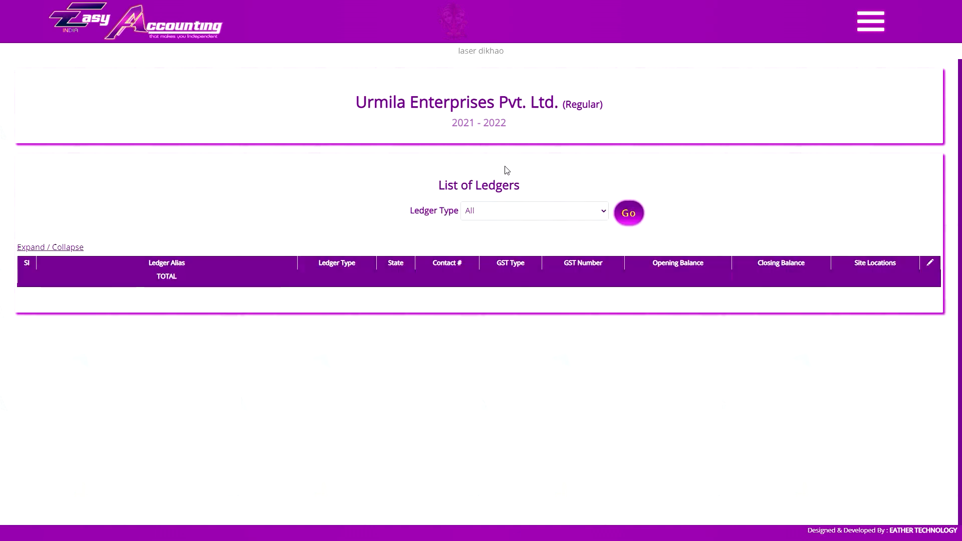
left_click(534, 213)
left_click(565, 209)
left_click(629, 213)
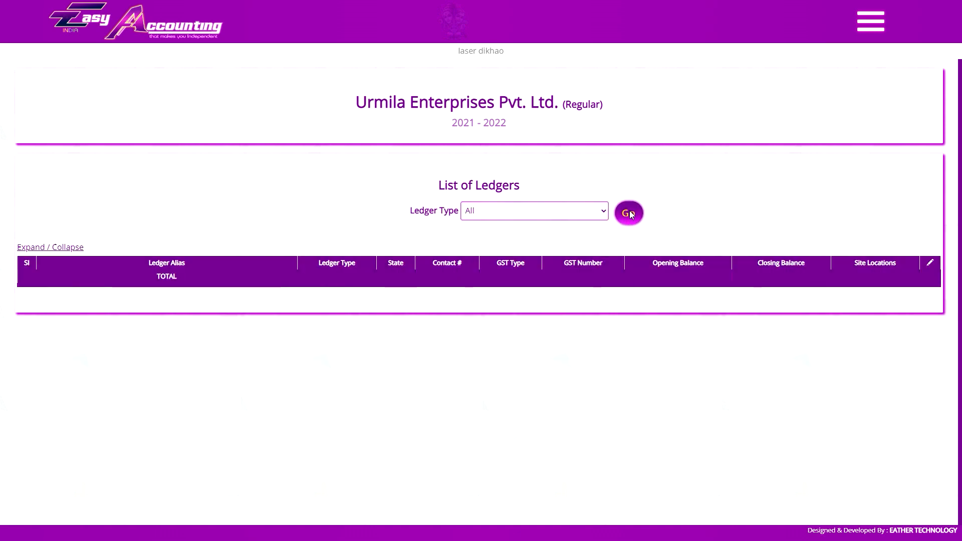
scroll(341, 243, "down", 4)
scroll(718, 302, "up", 3)
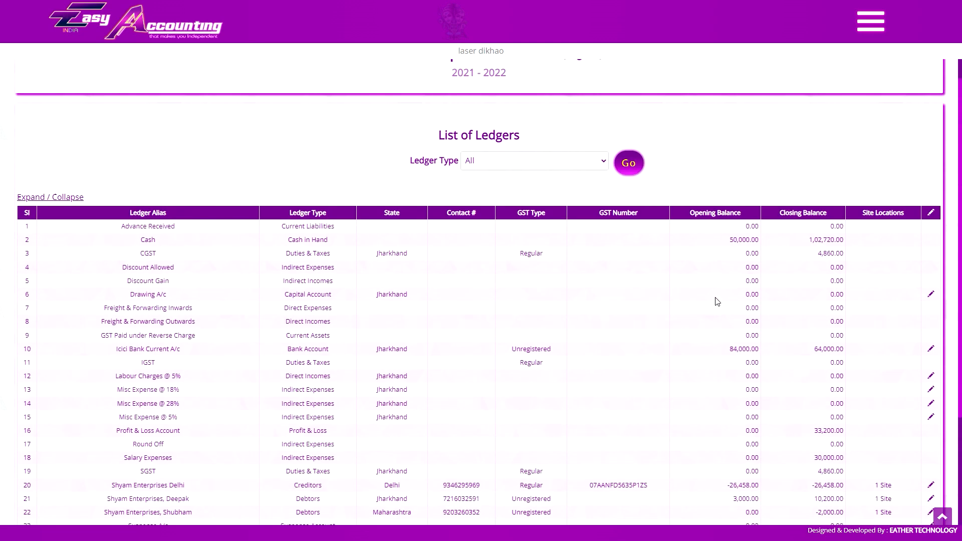
- Filter the ledger list to show only Debtors ledgers
left_click(535, 161)
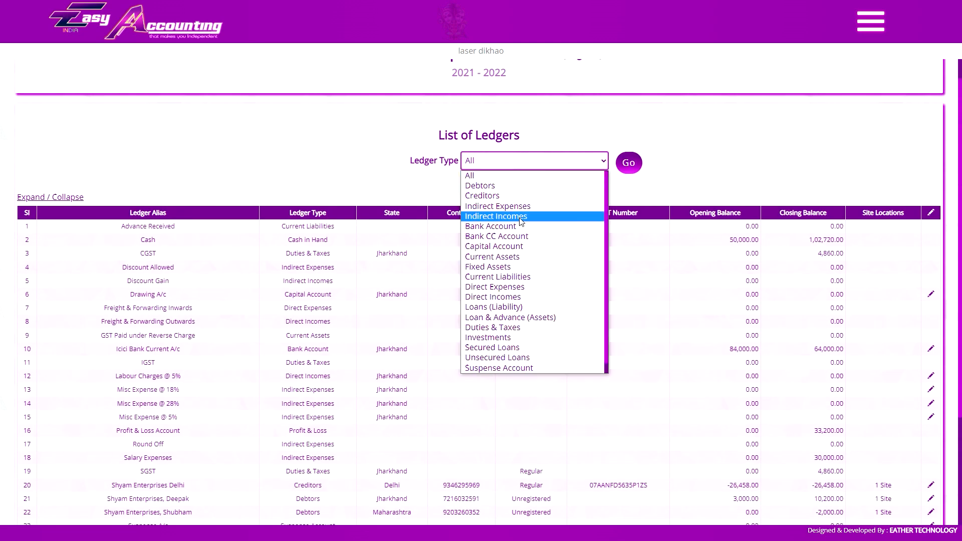
left_click(526, 186)
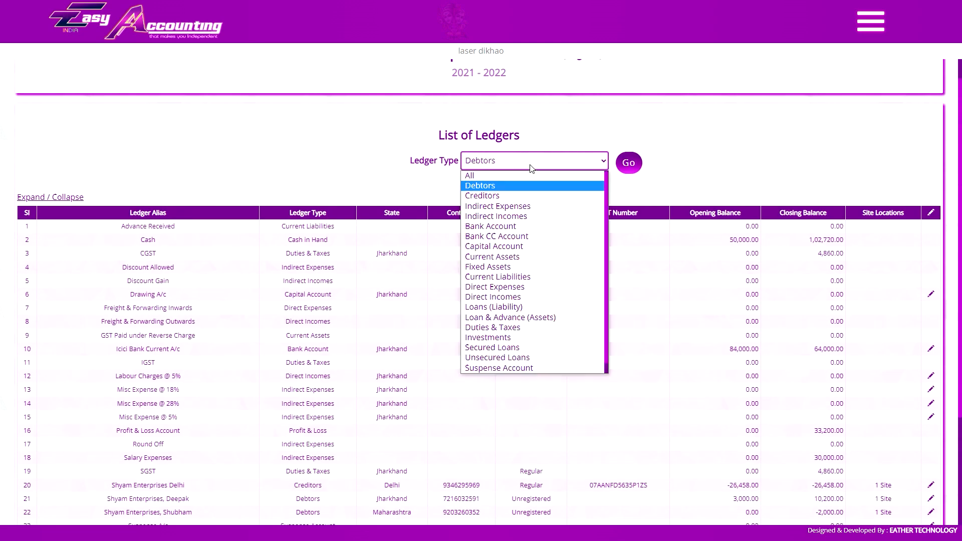
left_click(630, 163)
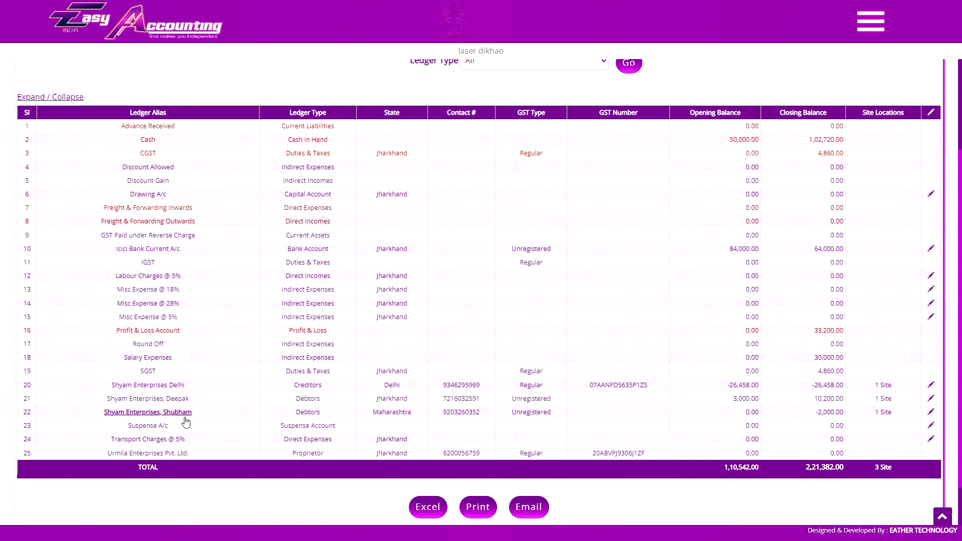
scroll(393, 369, "up", 2)
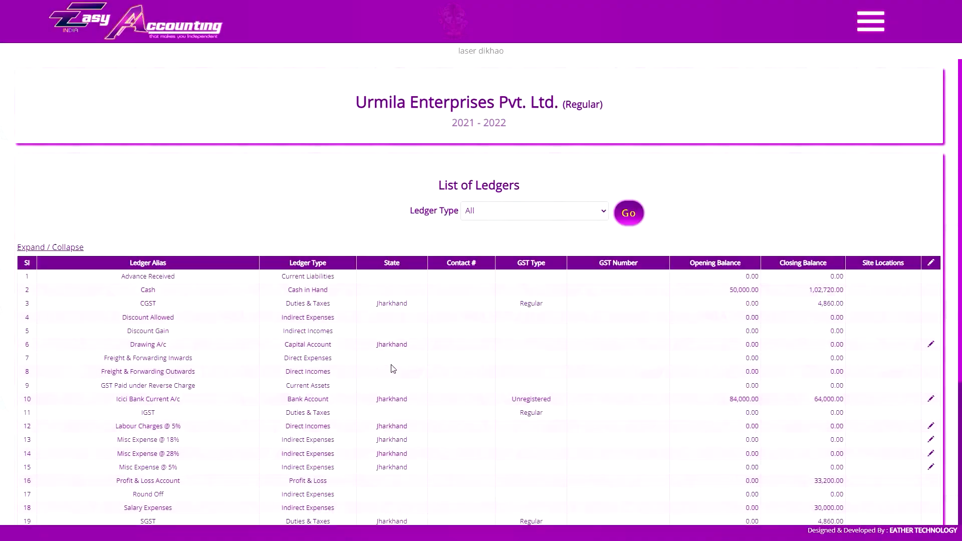
scroll(393, 283, "down", 2)
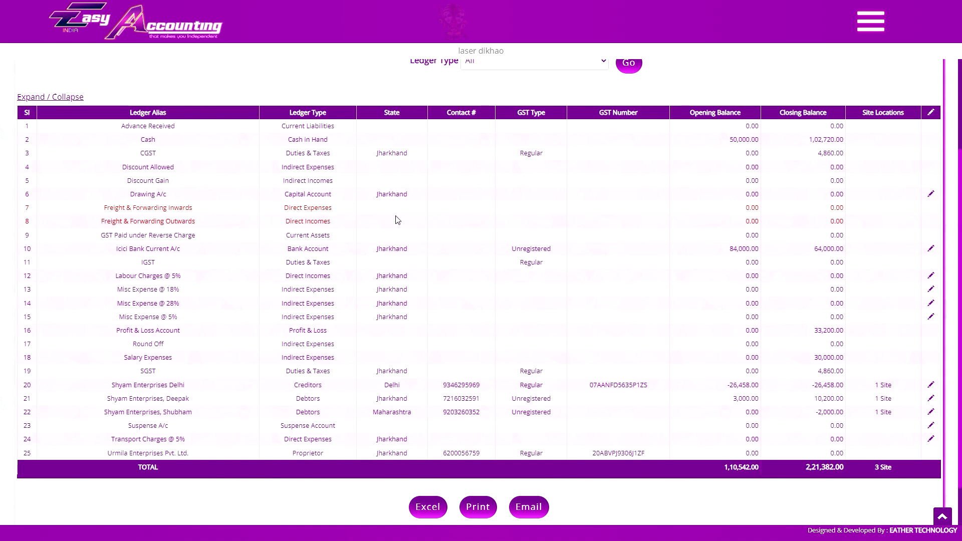
- Create a Freight Inwards ledger under Direct Expenses with a Non GST tax rate
key("alt+Left")
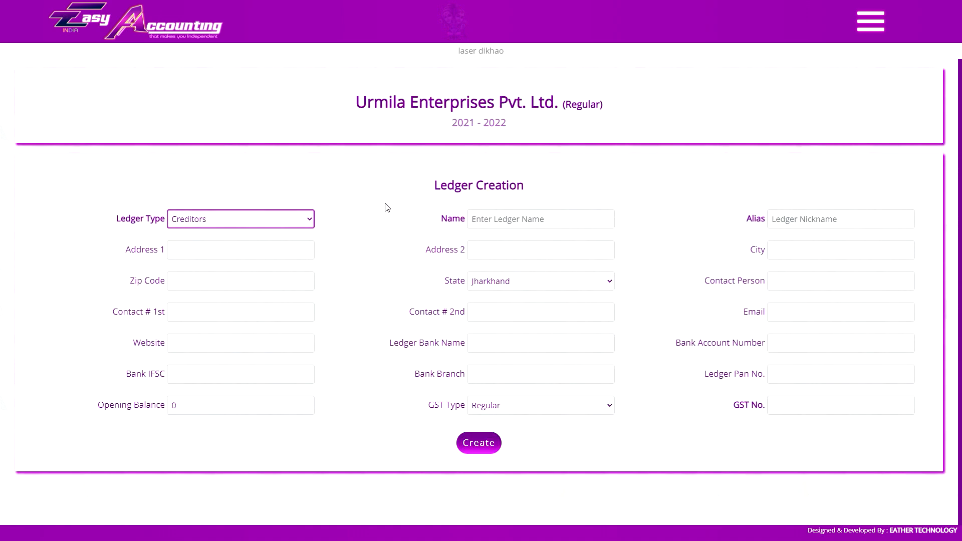
left_click(291, 219)
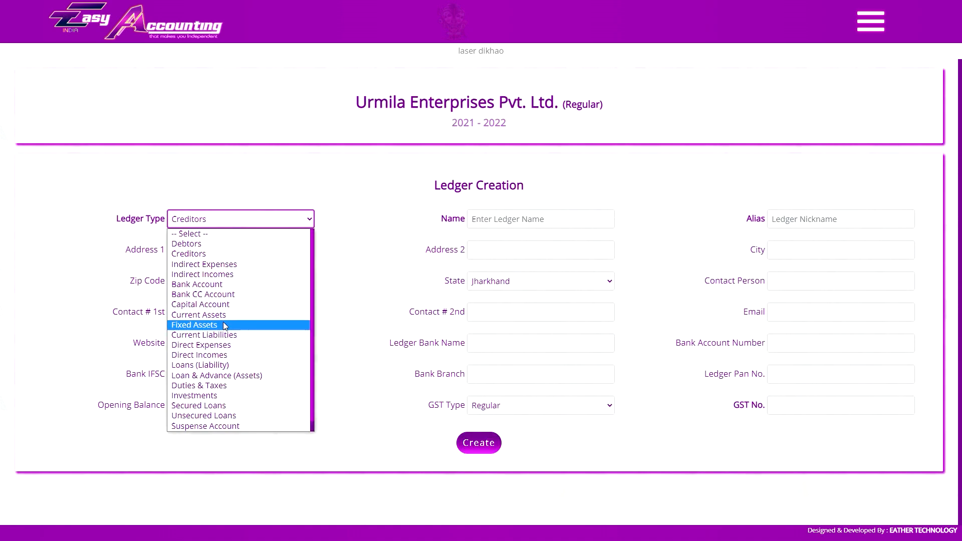
left_click(220, 345)
left_click(553, 219)
type("freight inwards")
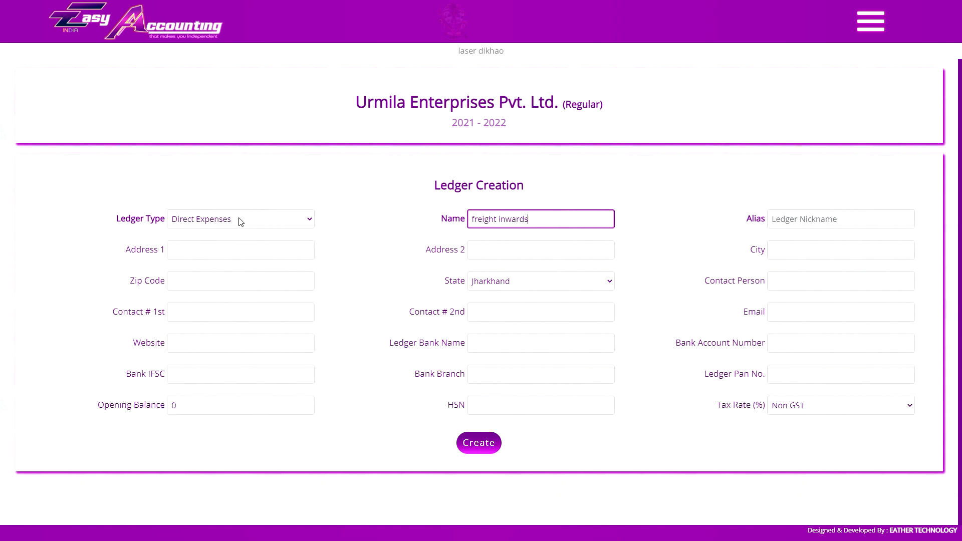
key("shift+Tab")
key("Tab")
left_click(803, 401)
left_click(812, 290)
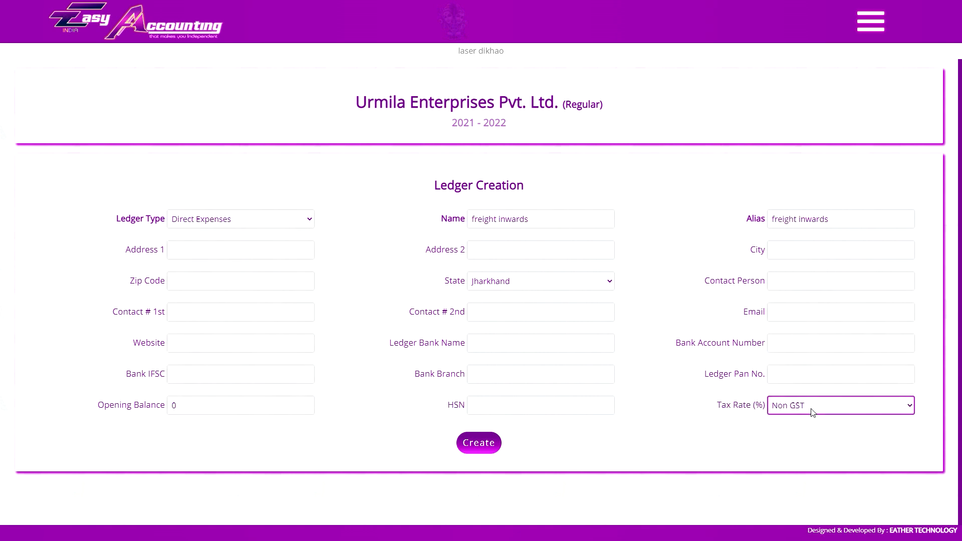
left_click(473, 443)
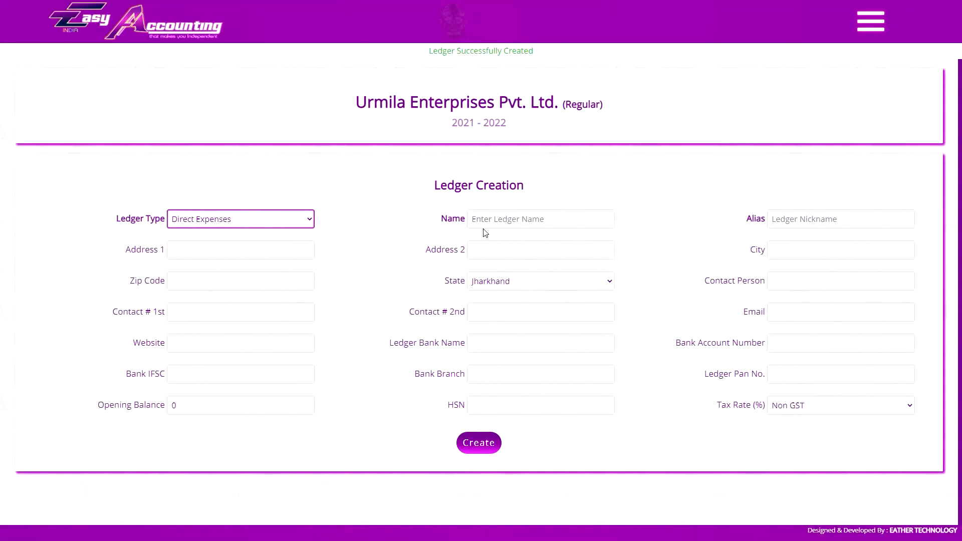
- Create a Freight Outwards ledger under Direct Incomes
left_click(241, 219)
left_click(222, 355)
left_click(513, 219)
type("freight outwards")
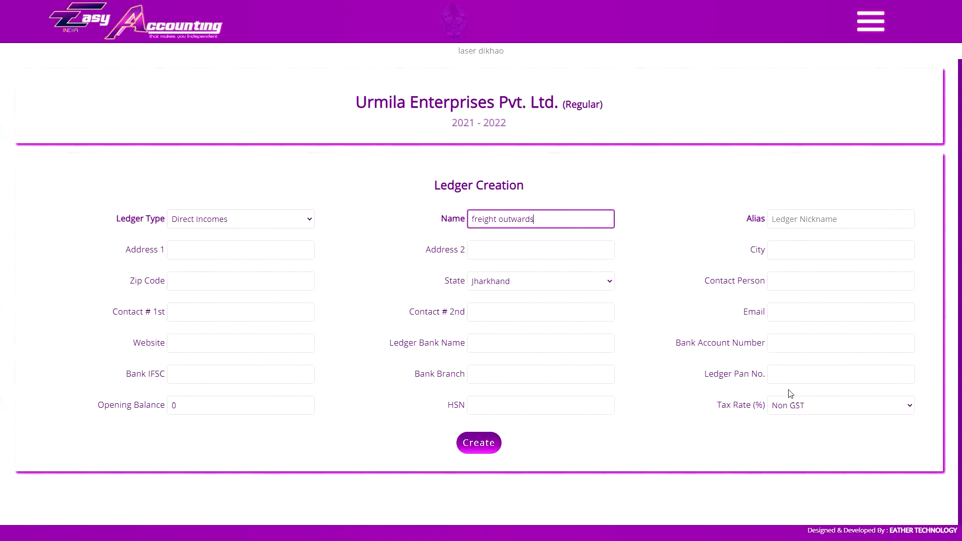
left_click(467, 443)
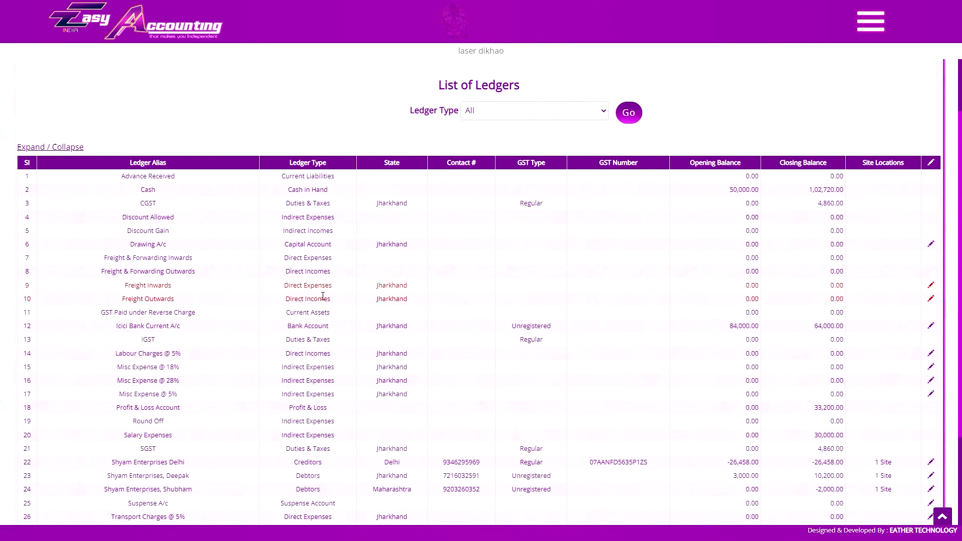
scroll(330, 296, "up", 2)
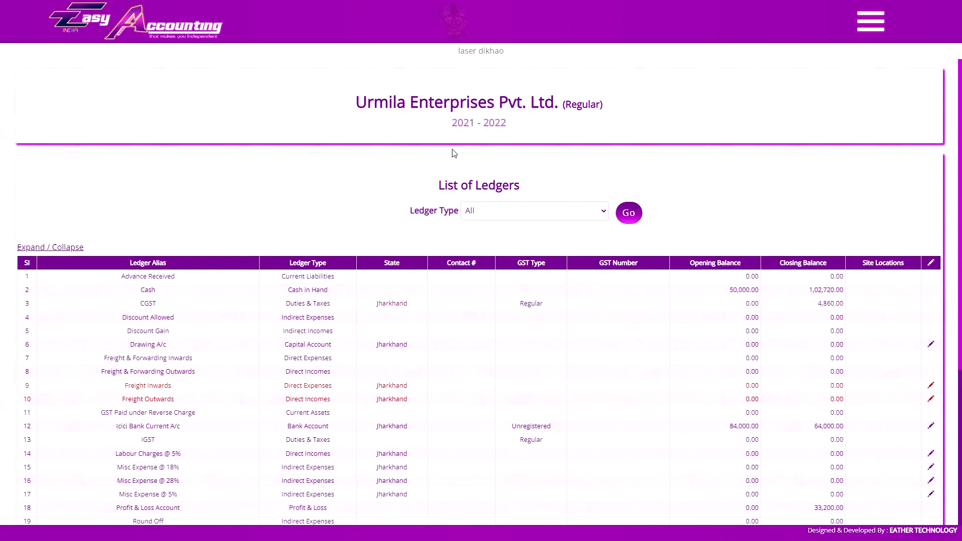
scroll(674, 219, "down", 5)
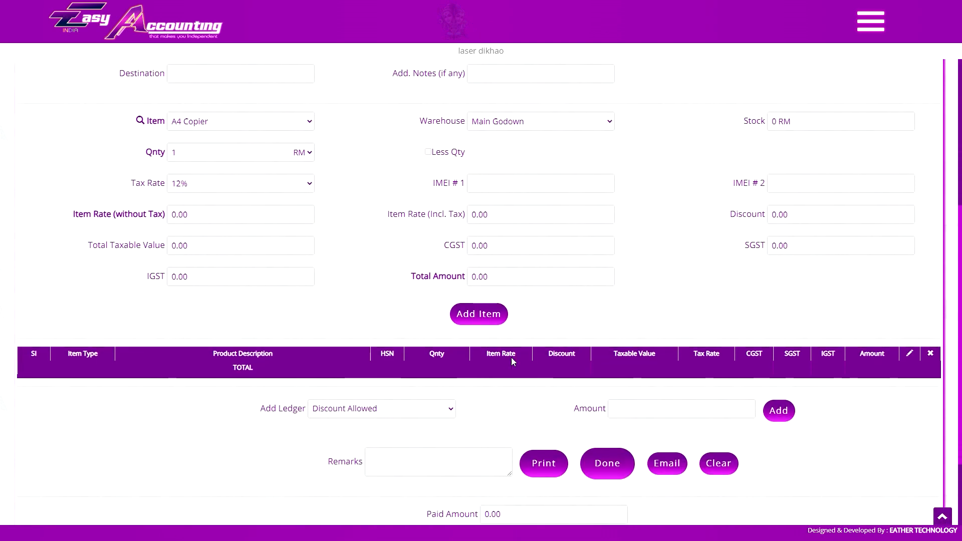
- Add the A4 Copier item to the sales invoice
left_click(480, 317)
scroll(582, 343, "down", 1)
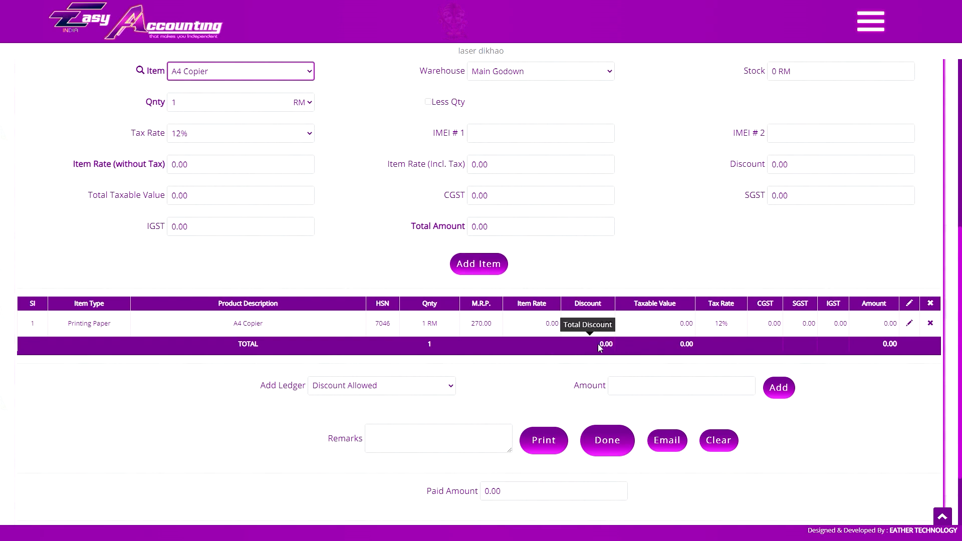
scroll(597, 346, "up", 4)
scroll(598, 352, "up", 4)
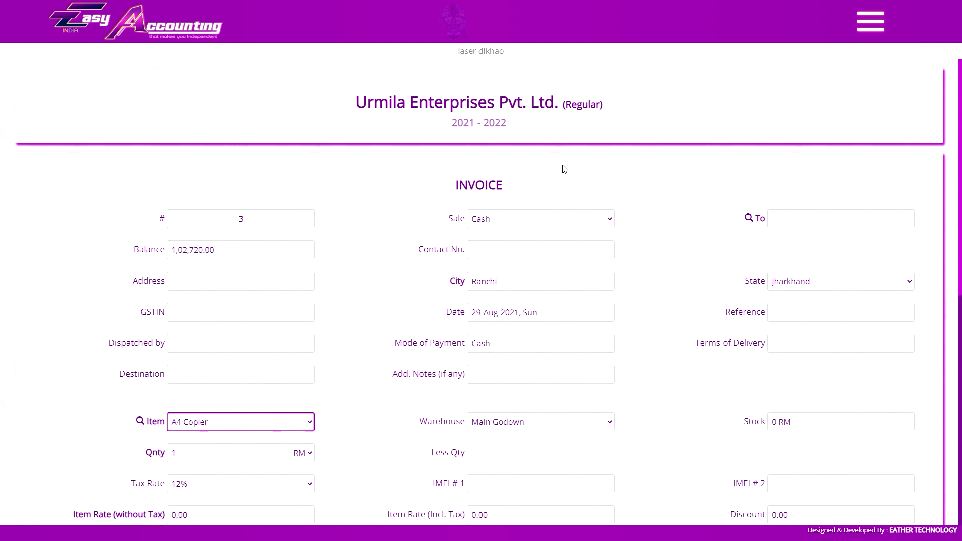
scroll(563, 239, "down", 6)
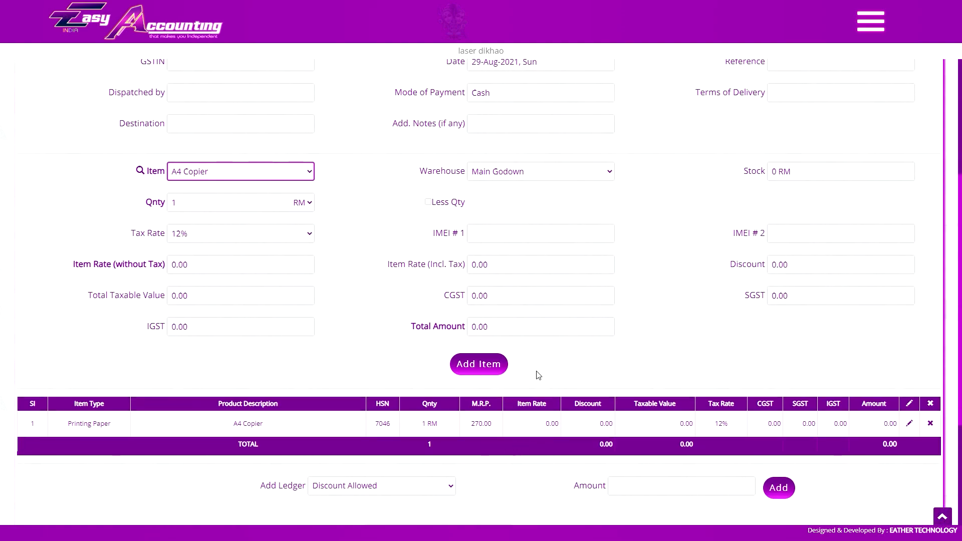
scroll(536, 376, "up", 3)
scroll(532, 376, "down", 2)
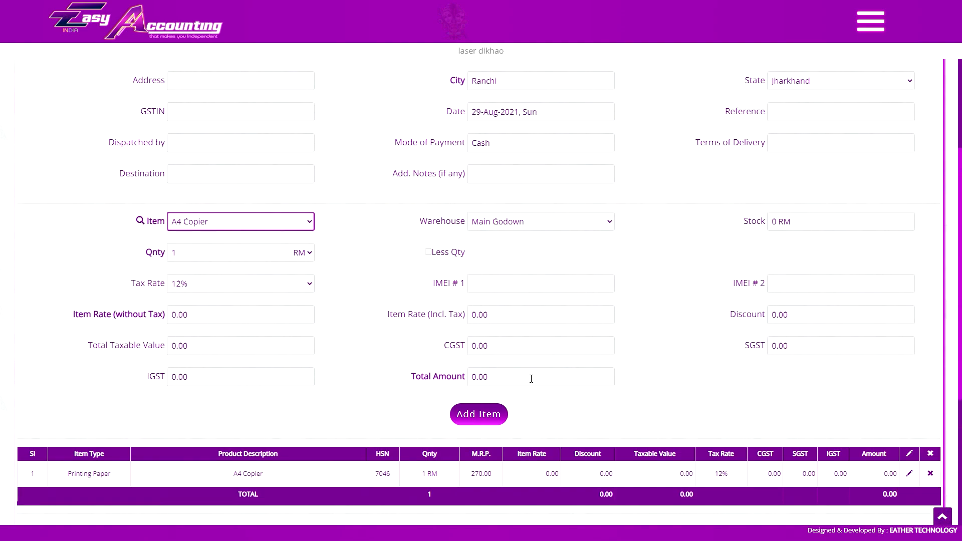
scroll(531, 378, "down", 5)
left_click(423, 297)
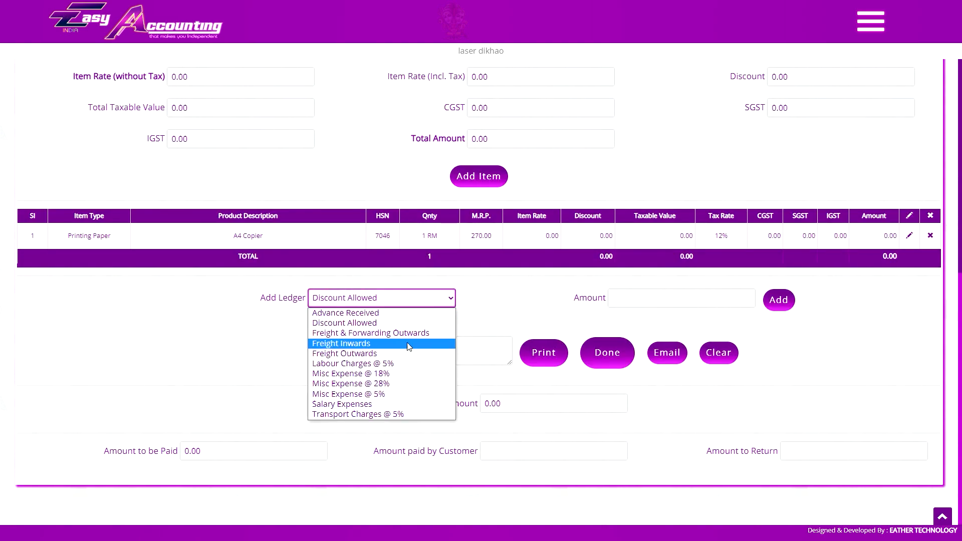
left_click(476, 306)
scroll(477, 307, "up", 5)
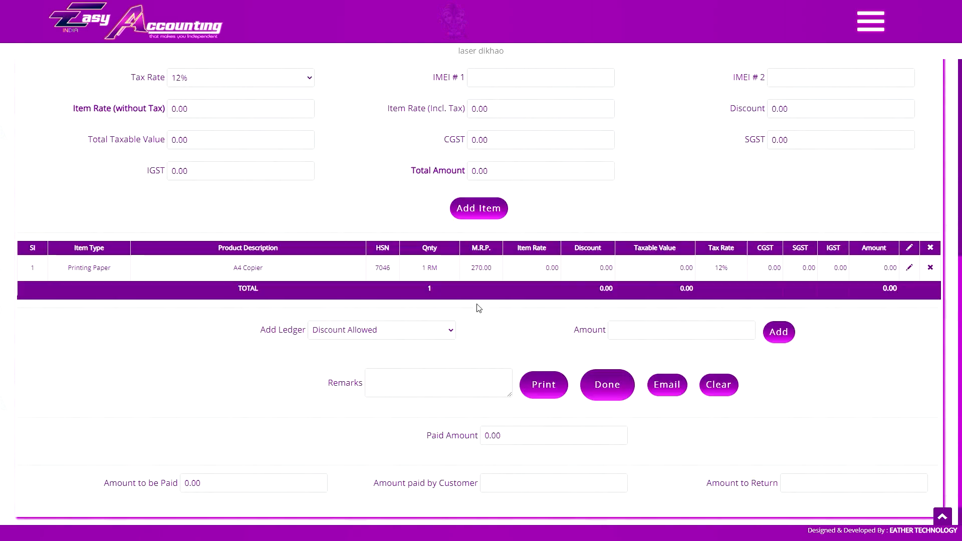
scroll(313, 271, "down", 4)
- Change the A4 Copier row to quantity 20 RM at a rate of 150
left_click(909, 286)
key("Tab")
type("20")
key("Tab")
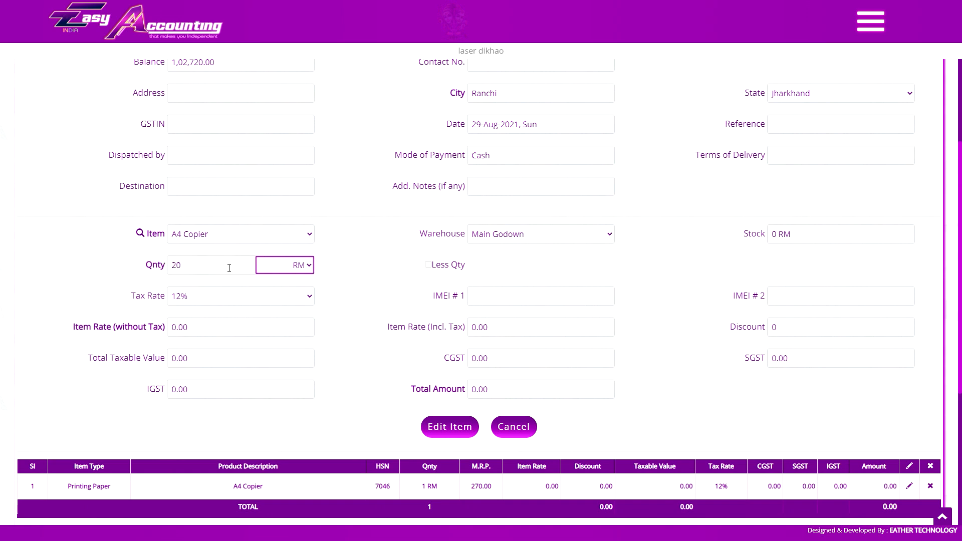
left_click(227, 328)
type("150")
key("Tab")
left_click(430, 425)
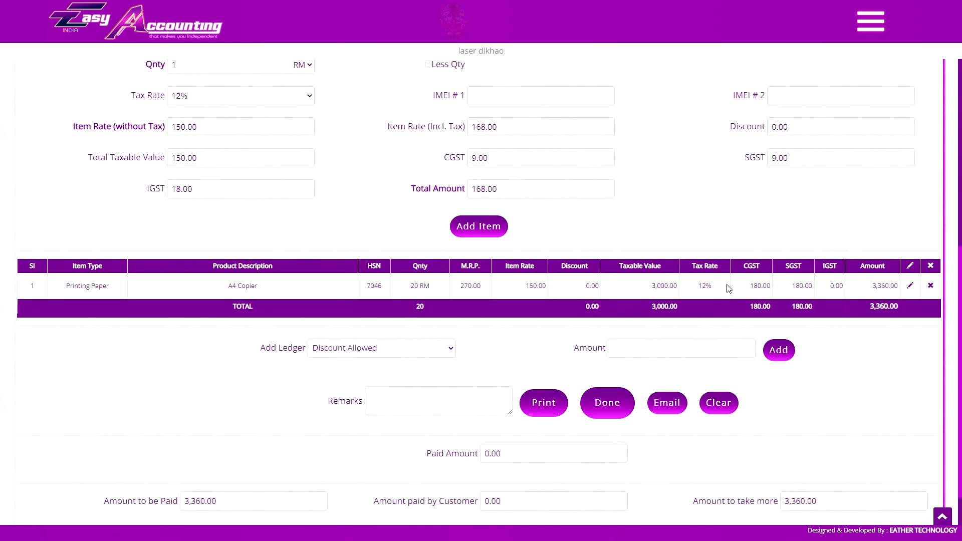
- Add a 1,000 Freight & Forwarding Outwards charge, bringing the invoice total to 4,480.00
left_click(380, 347)
left_click(390, 380)
left_click(626, 351)
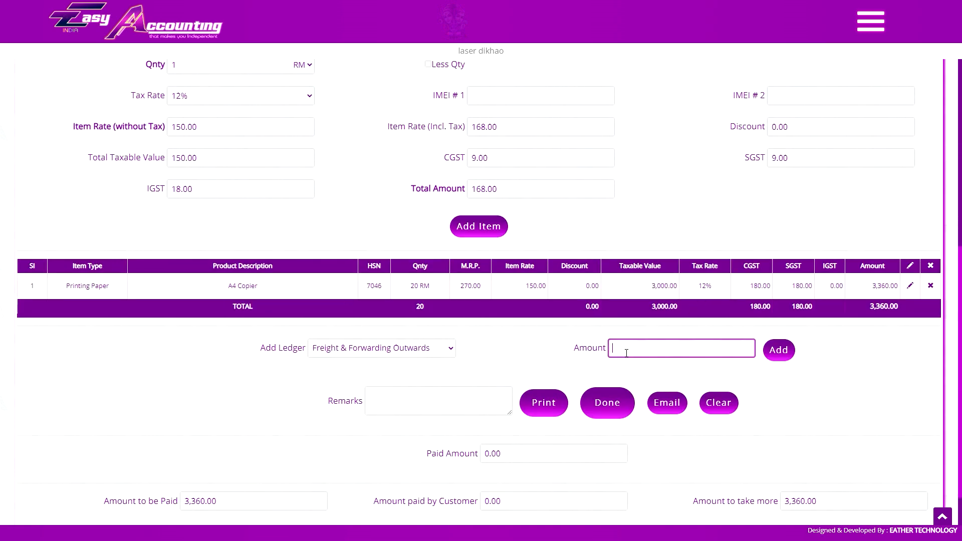
type("1000")
key("Tab")
key("Return")
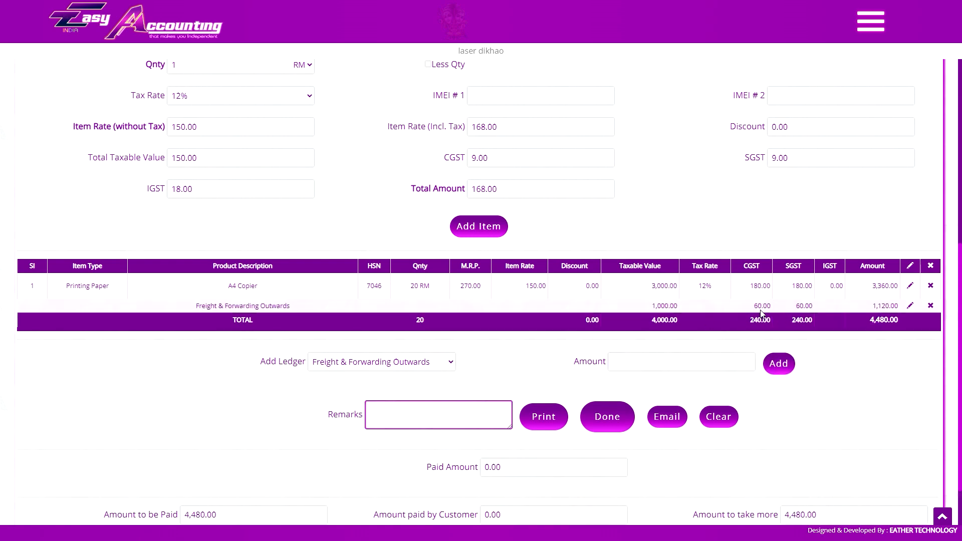
scroll(211, 150, "up", 2)
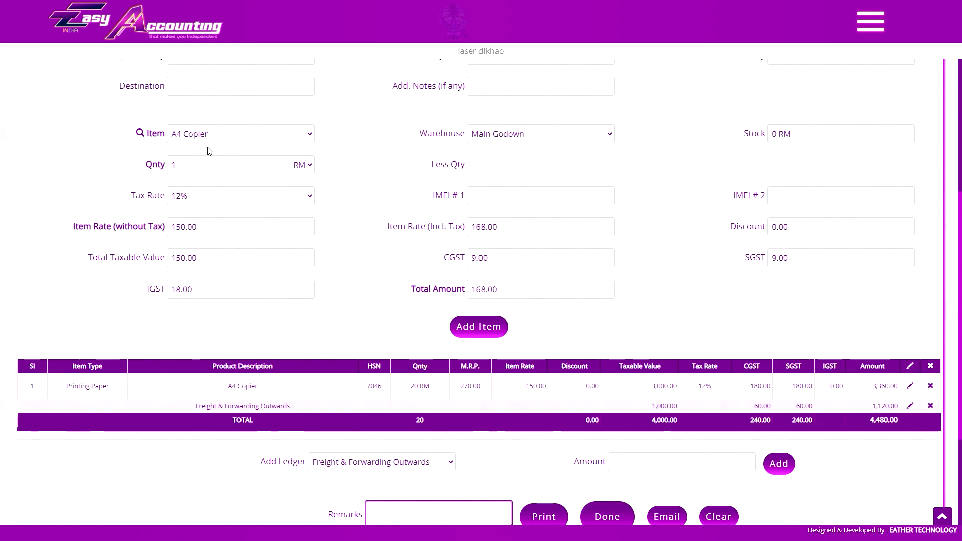
- Add 10 RM of Color Paper at 900.00 as a second invoice item
left_click(215, 135)
left_click(240, 220)
left_click(250, 134)
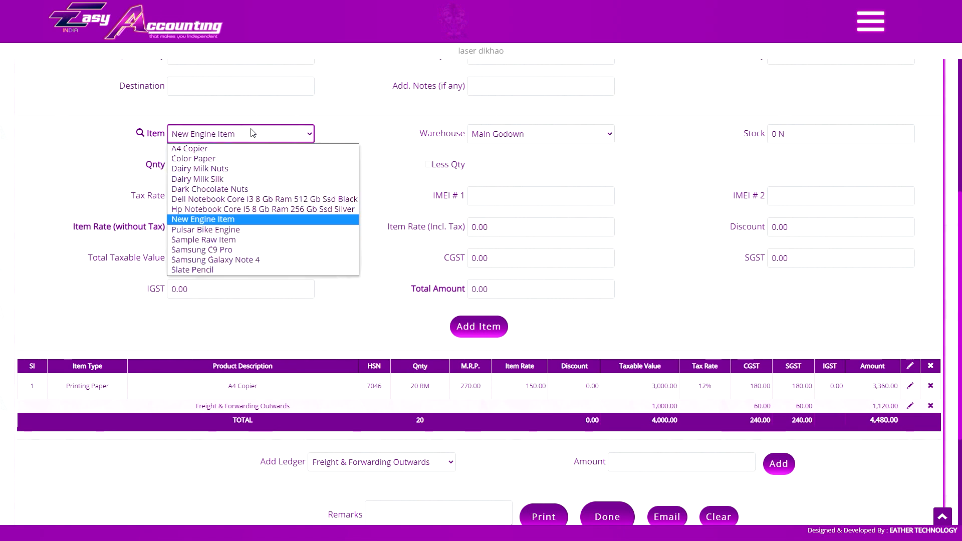
left_click(226, 159)
left_click(212, 165)
type("0")
left_click(479, 326)
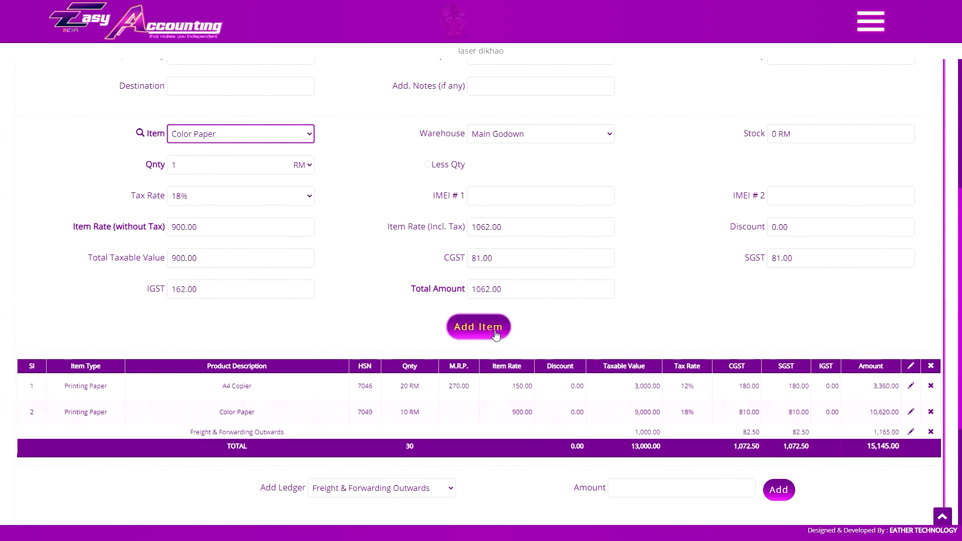
scroll(669, 352, "down", 2)
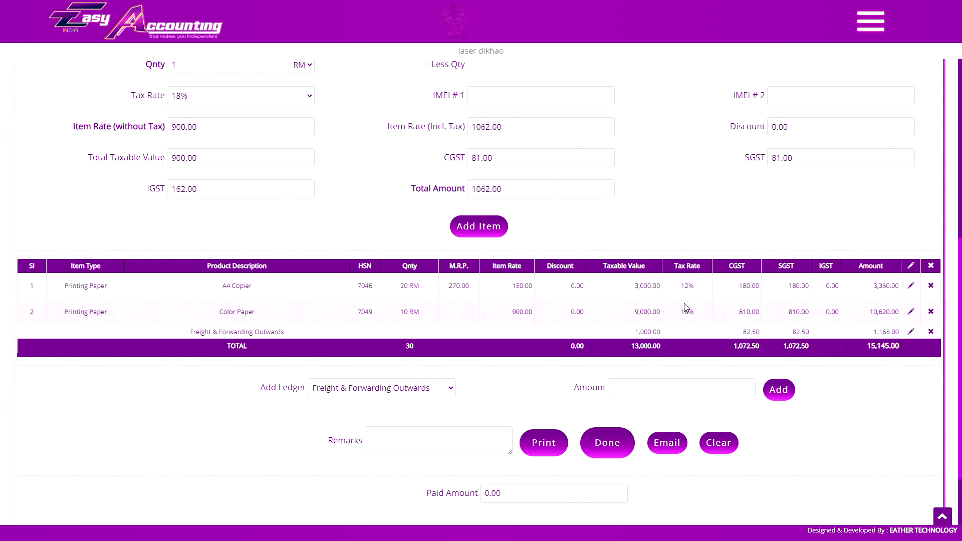
scroll(714, 335, "up", 1)
scroll(714, 335, "down", 1)
scroll(778, 354, "up", 8)
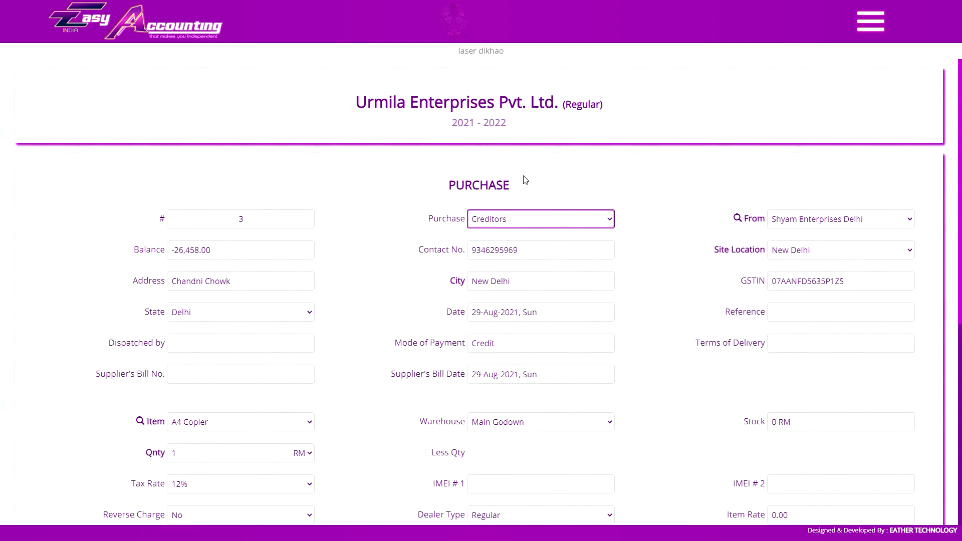
- Add a 1,000 Freight & Forwarding Outwards charge for a 24,500.00 total, then show the ledger list
scroll(522, 179, "down", 6)
scroll(267, 180, "down", 4)
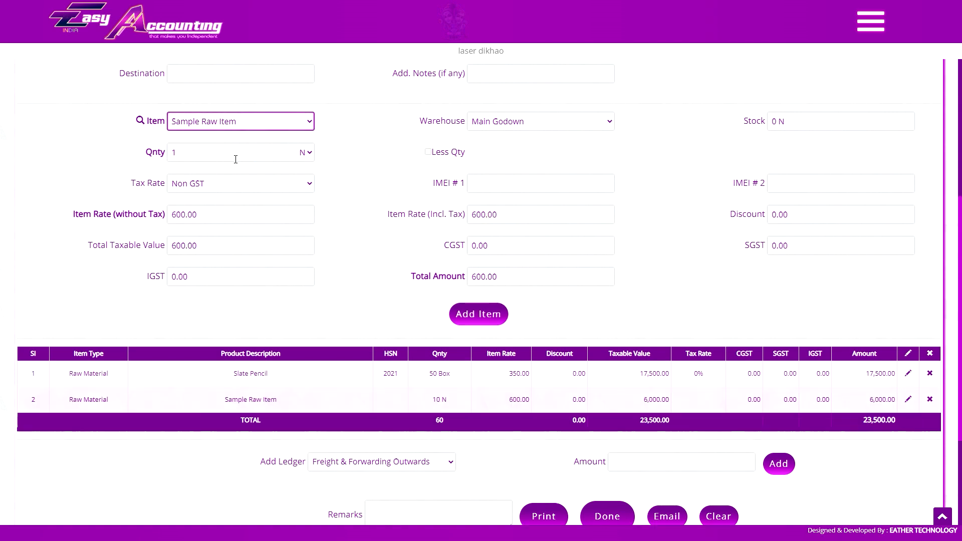
scroll(235, 158, "down", 3)
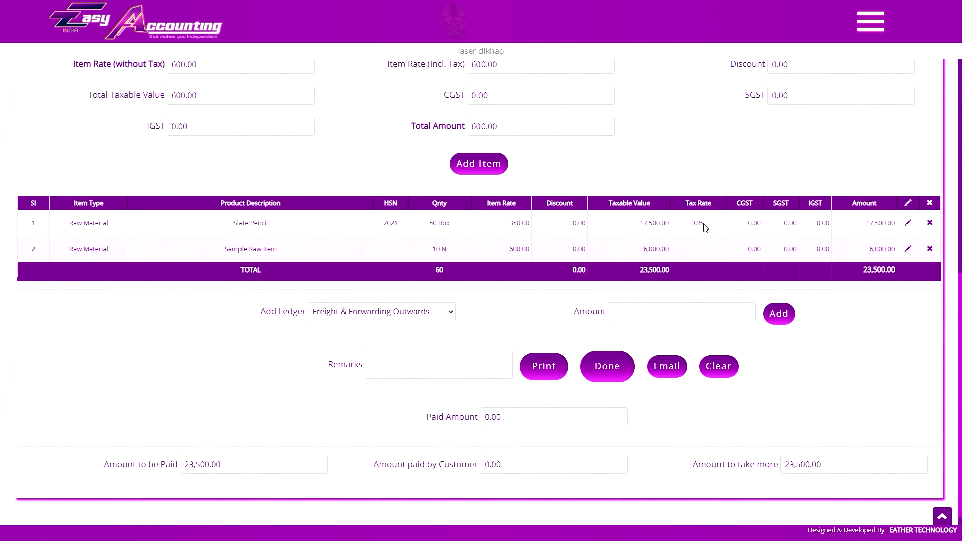
left_click(382, 311)
left_click(351, 344)
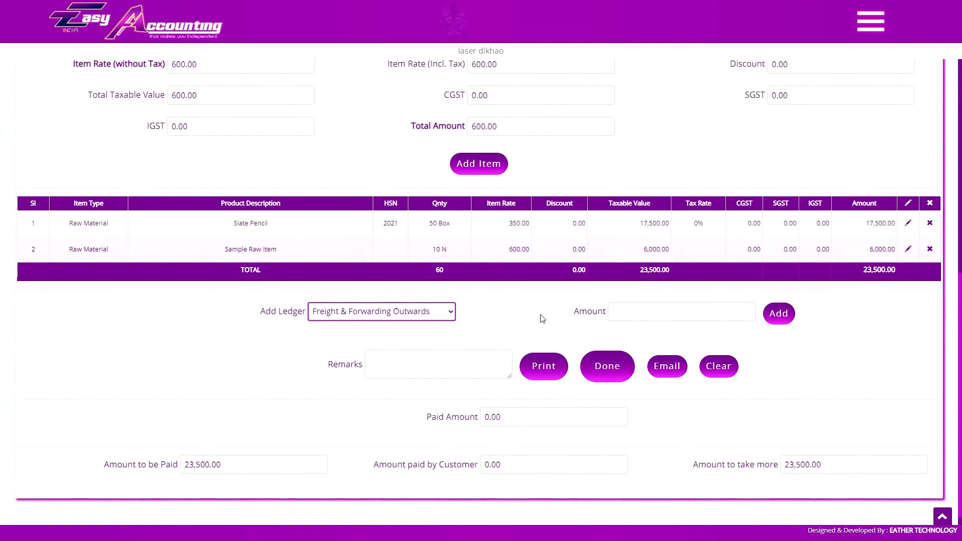
left_click(687, 311)
type("1000")
left_click(778, 313)
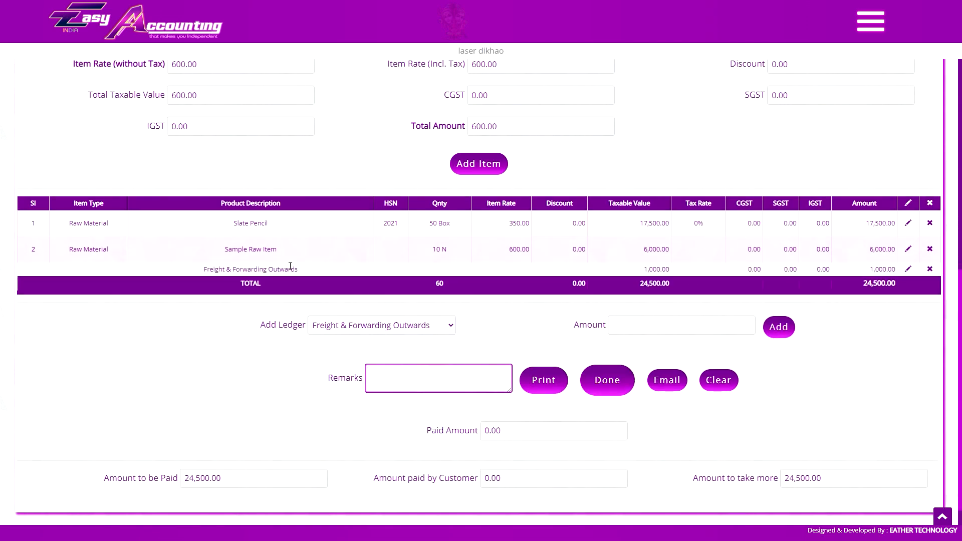
key("alt+Left")
scroll(156, 298, "down", 1)
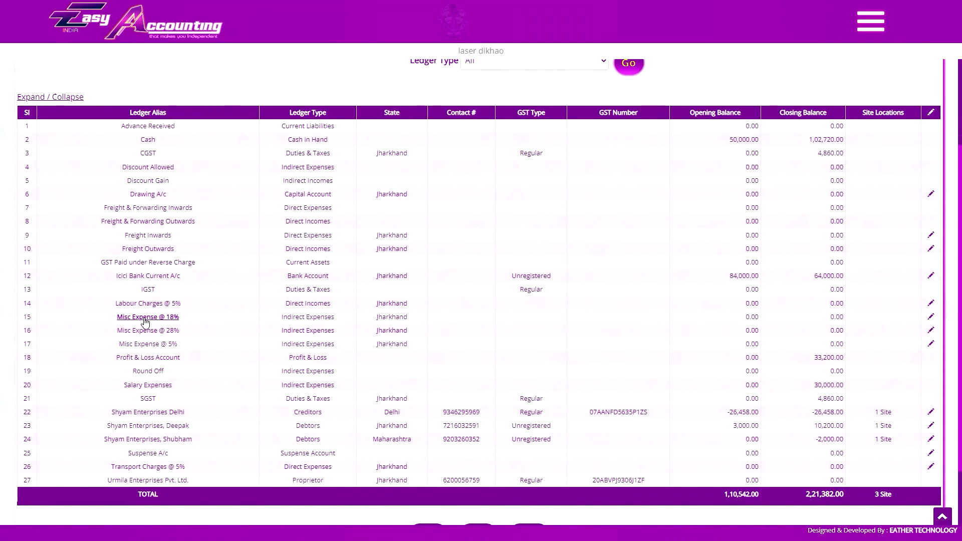
- Review the Cash ledger's details (opening 50,000.00, closing 1,02,720.00) and return to the ledger list
left_click(148, 140)
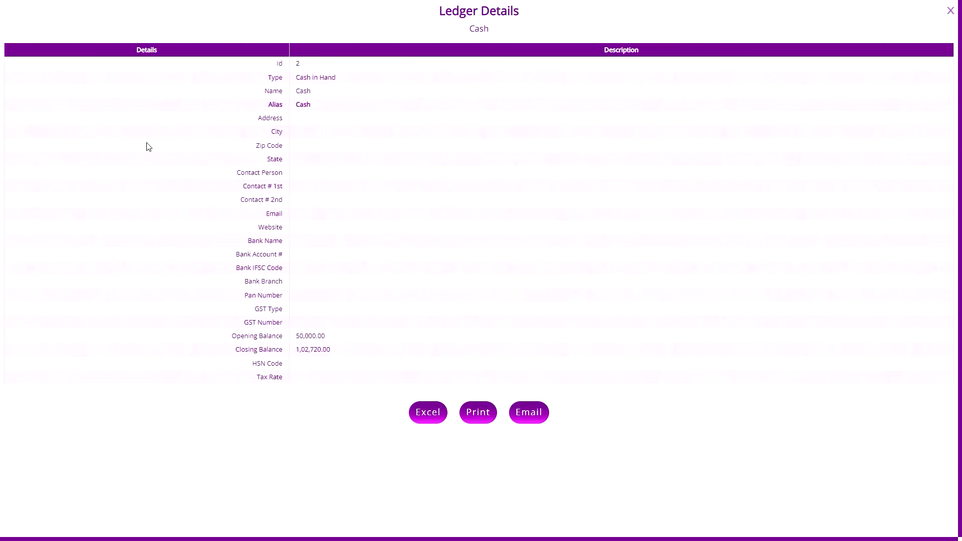
left_click(951, 11)
left_click(950, 11)
scroll(549, 206, "down", 2)
scroll(550, 271, "up", 3)
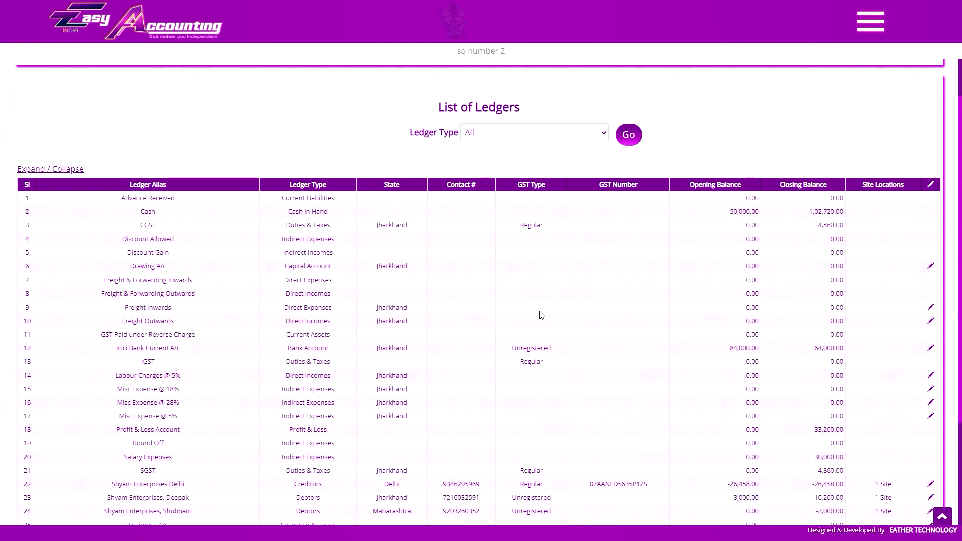
scroll(527, 311, "down", 2)
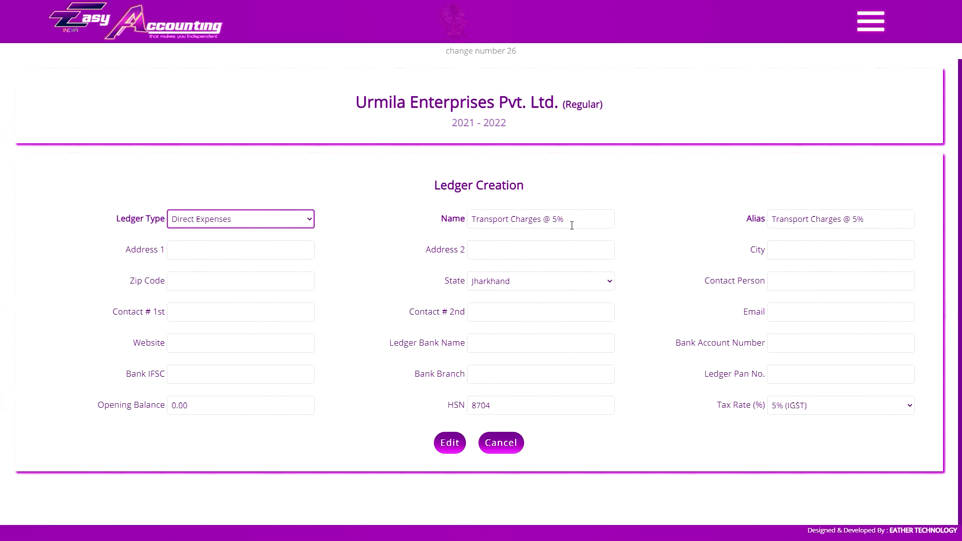
- Rename the ledger to Transport Charges, set its tax rate to Non GST, and save it
left_click(571, 225)
left_click(574, 219)
key("shift+Left")
key("shift+Left")
key("shift+Left")
key("shift+Left")
key("shift+Left")
key("BackSpace")
left_click(832, 406)
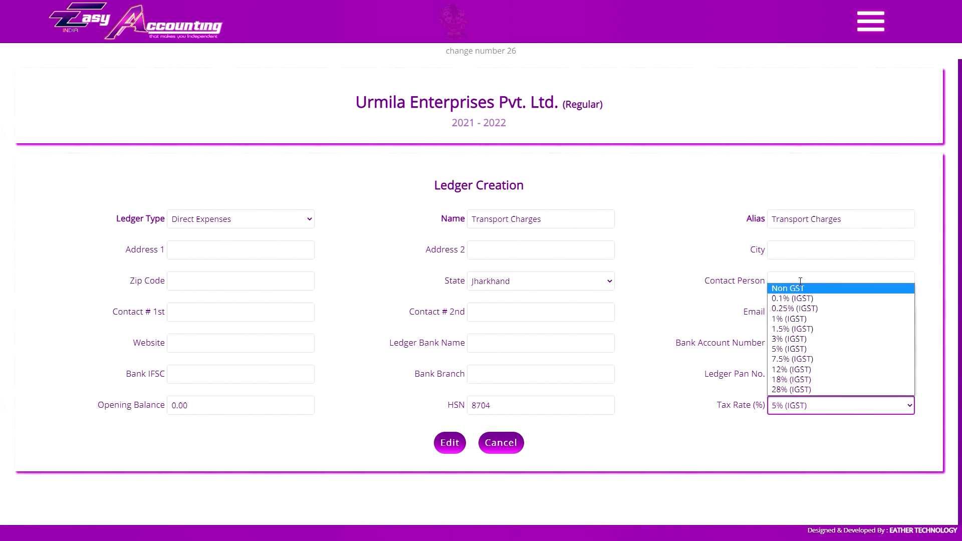
left_click(792, 284)
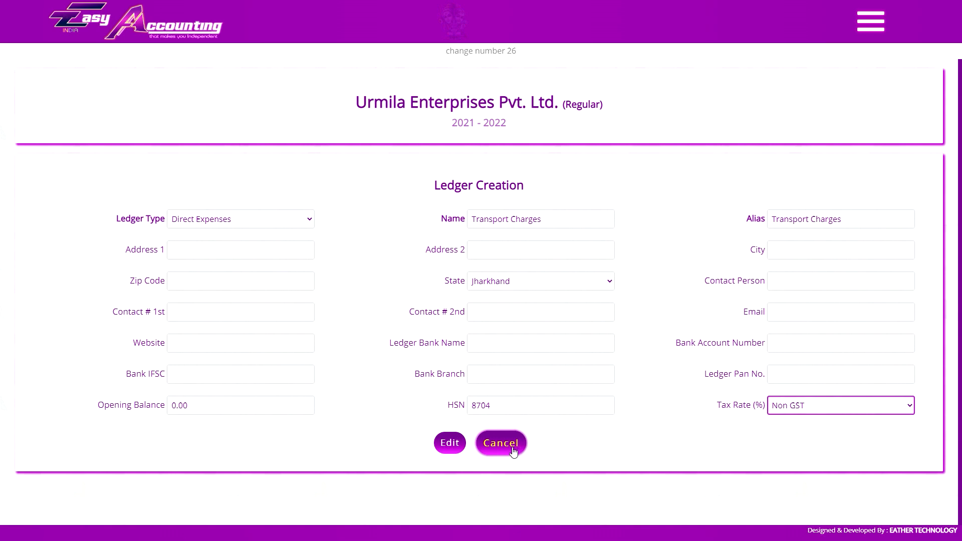
left_click(450, 449)
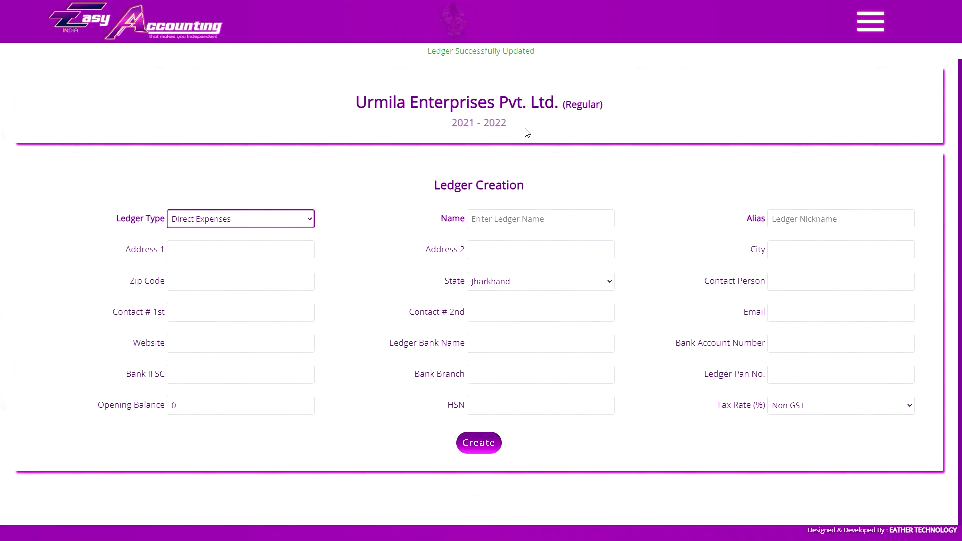
left_click(871, 21)
scroll(852, 275, "up", 2)
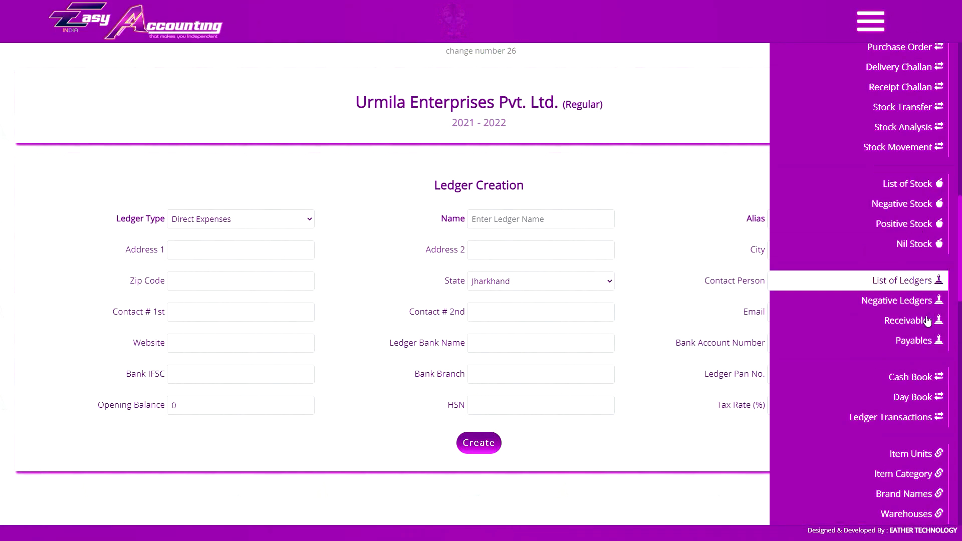
- View the Negative Ledgers, Receivables and Payables reports in turn
left_click(902, 303)
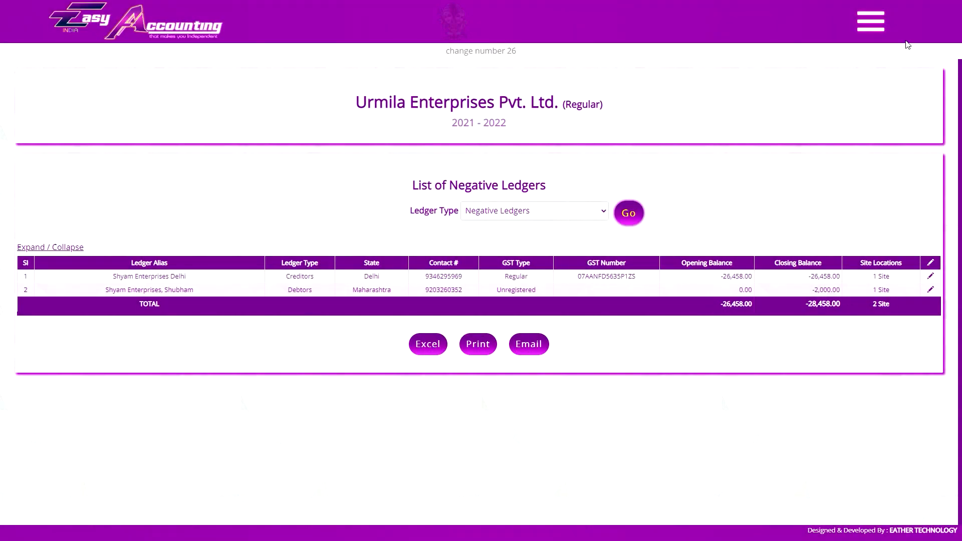
left_click(871, 20)
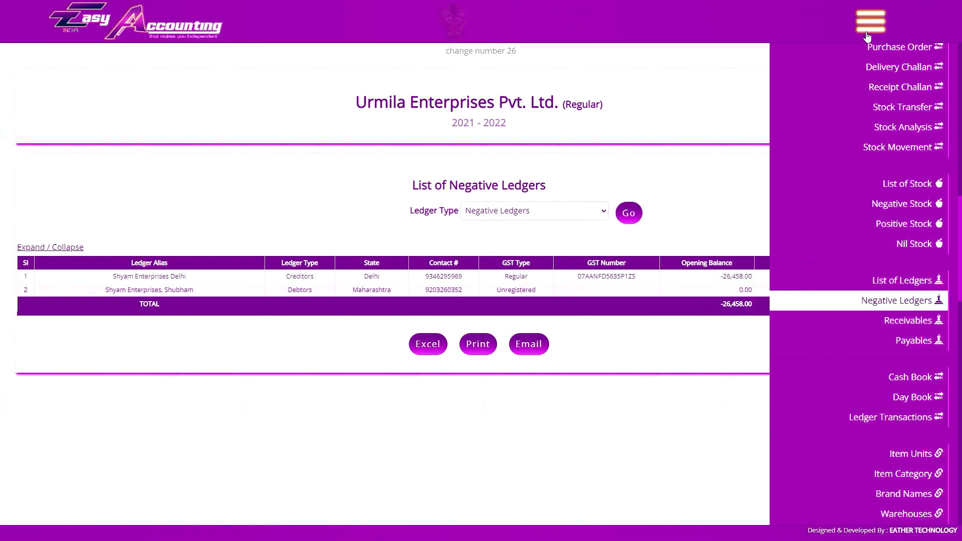
left_click(908, 323)
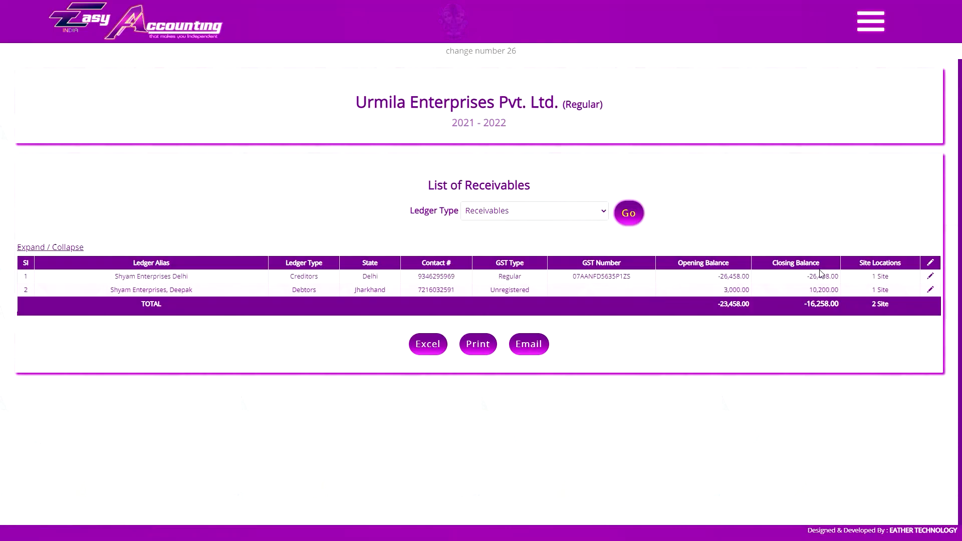
left_click(871, 20)
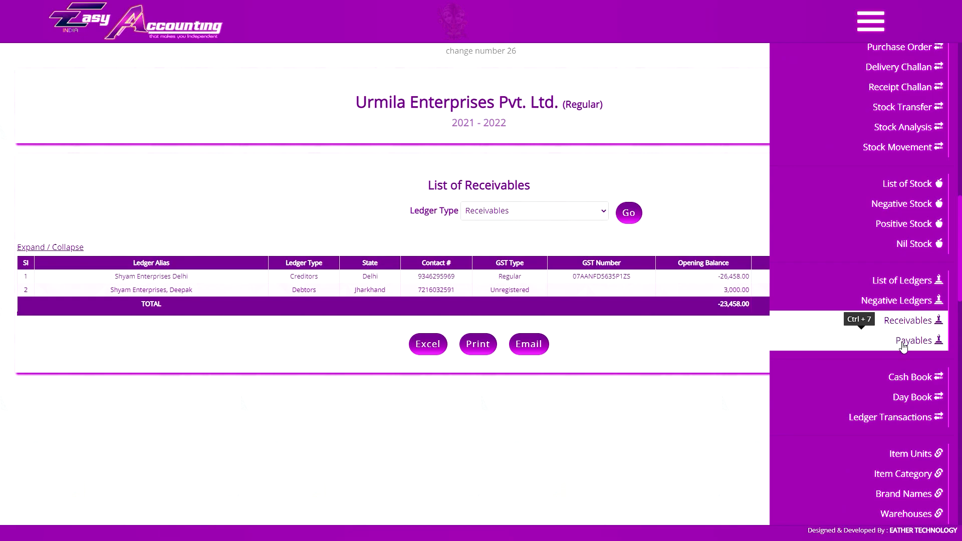
left_click(904, 343)
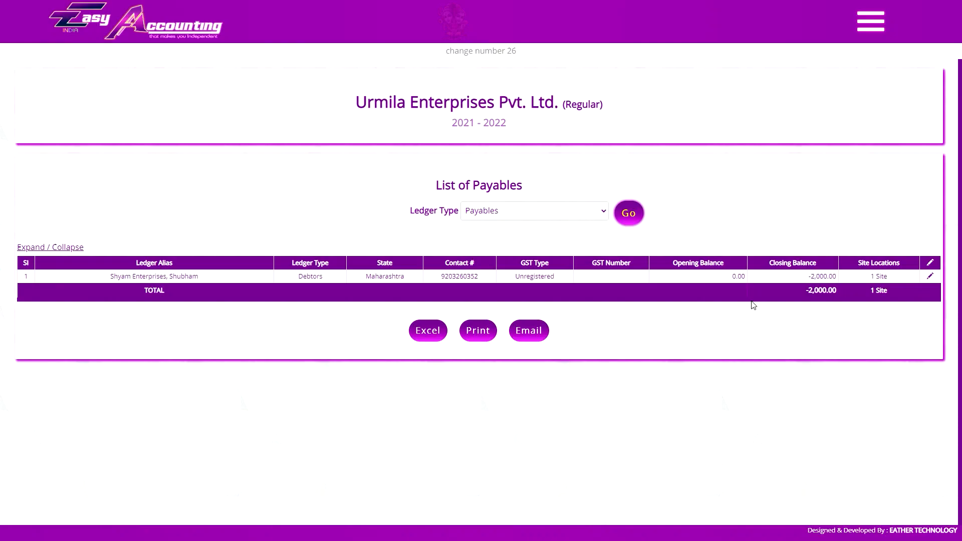
left_click(871, 20)
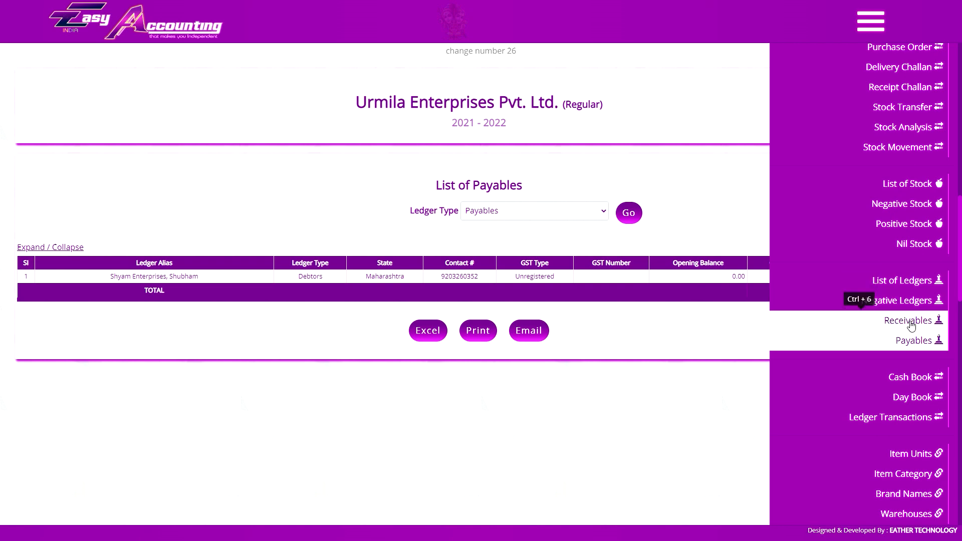
left_click(910, 347)
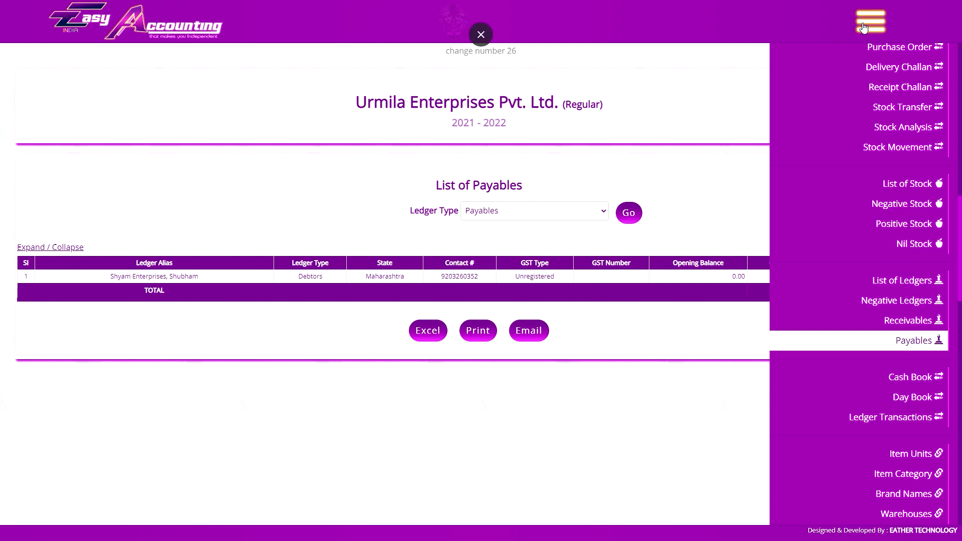